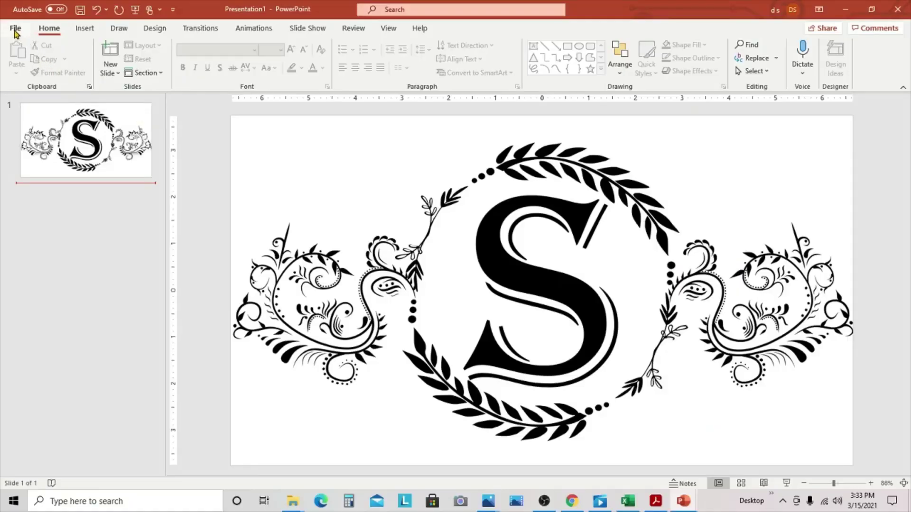
# Start a Save As of the monogram presentation and drop down the file-type list.
pyautogui.click(16, 29)
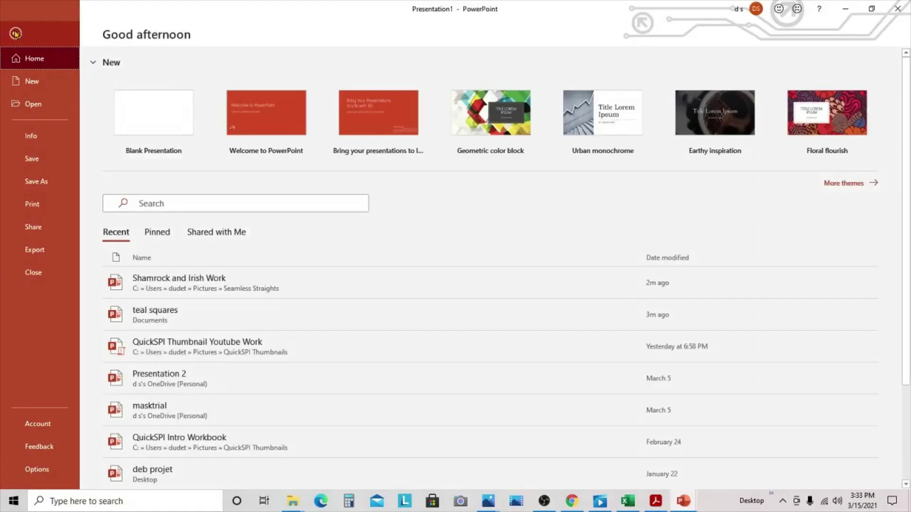
pyautogui.click(43, 183)
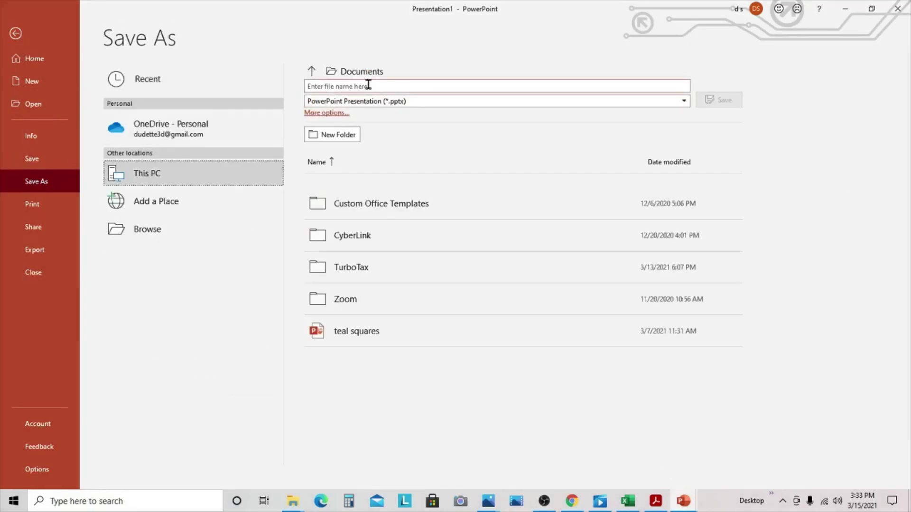
pyautogui.click(392, 101)
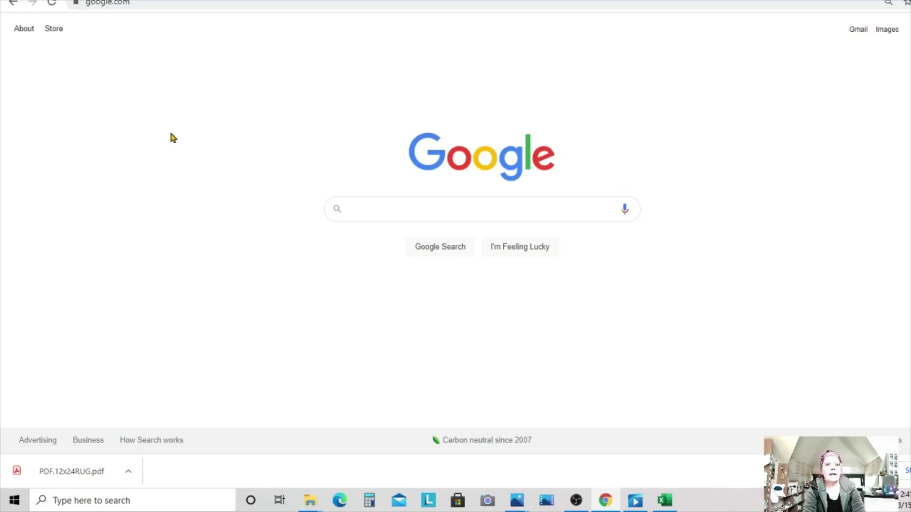
# Search Google for 'google slides' and open the Google Slides About page from the results.
pyautogui.click(419, 204)
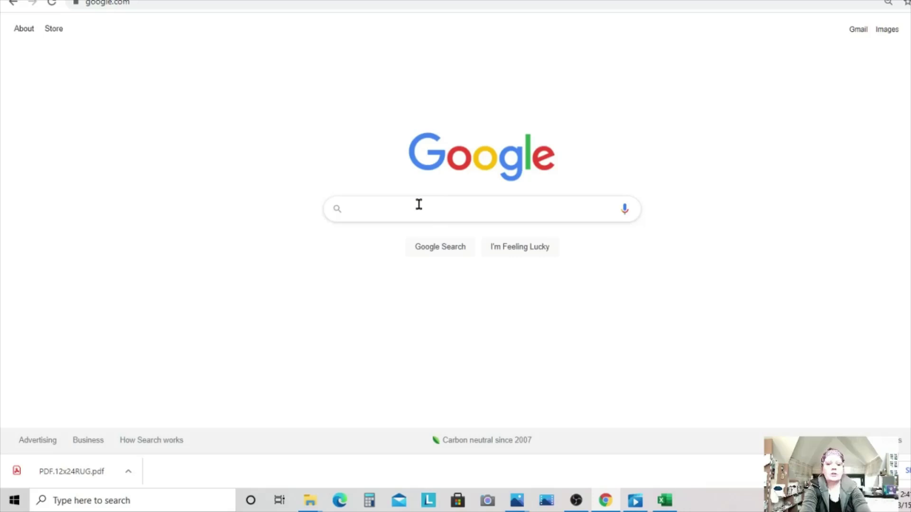
pyautogui.write('google slides')
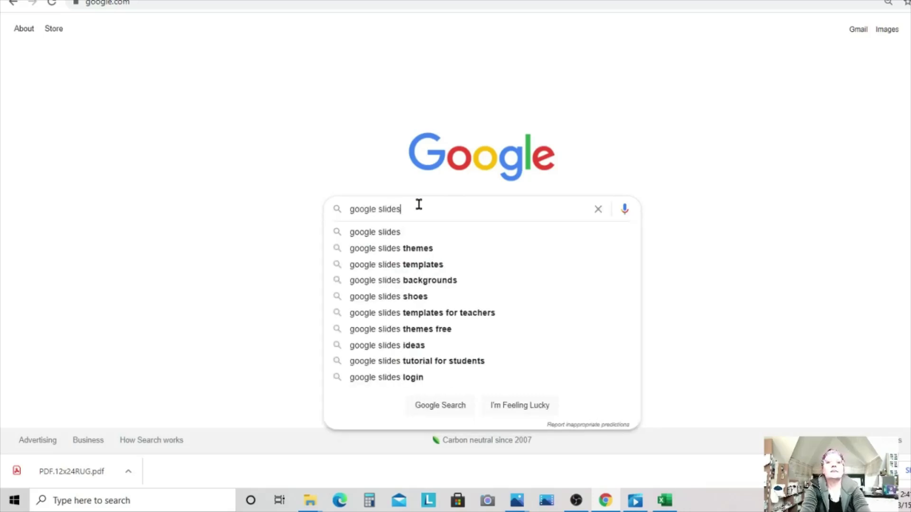
pyautogui.click(364, 237)
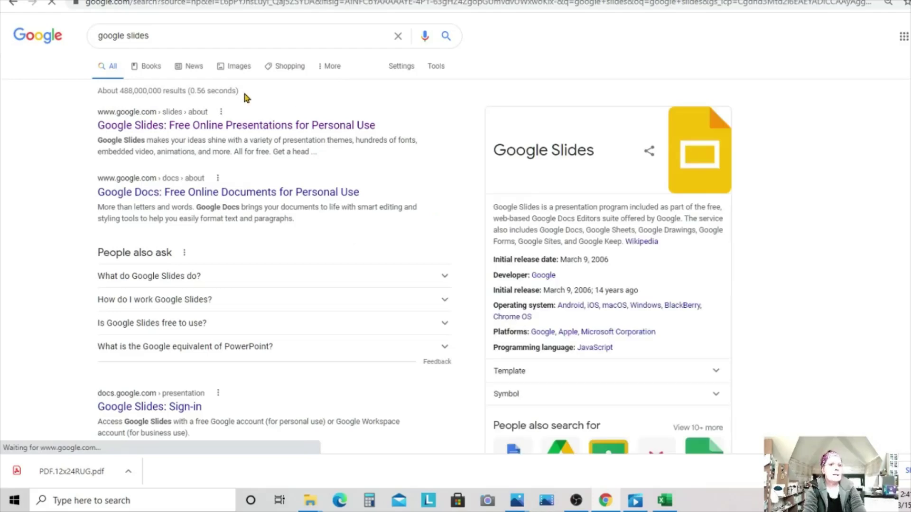
pyautogui.click(227, 126)
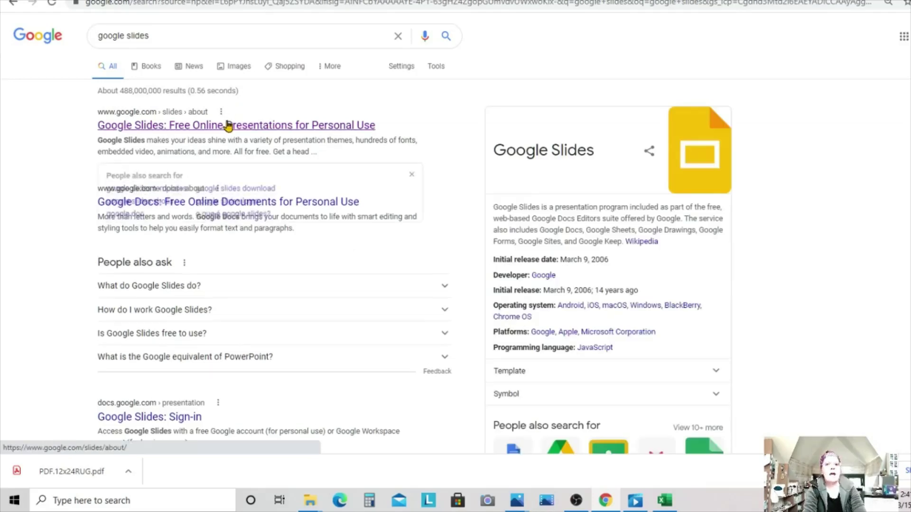
pyautogui.click(193, 127)
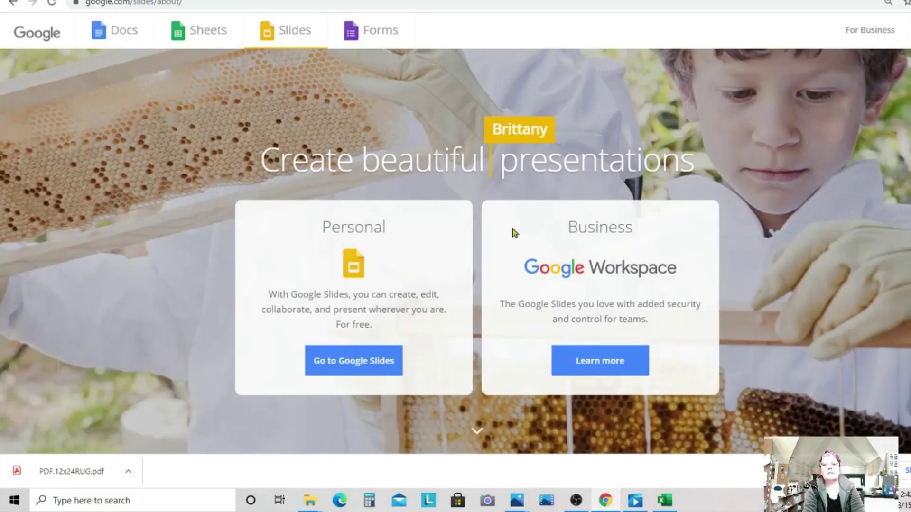
# Start a blank Google Slides presentation and rename it '12x24PDFrug'.
pyautogui.click(349, 368)
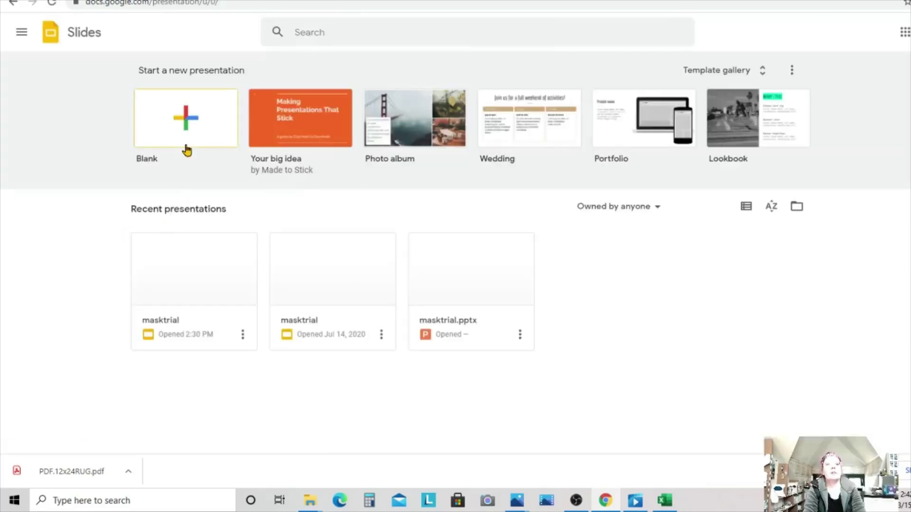
pyautogui.click(182, 123)
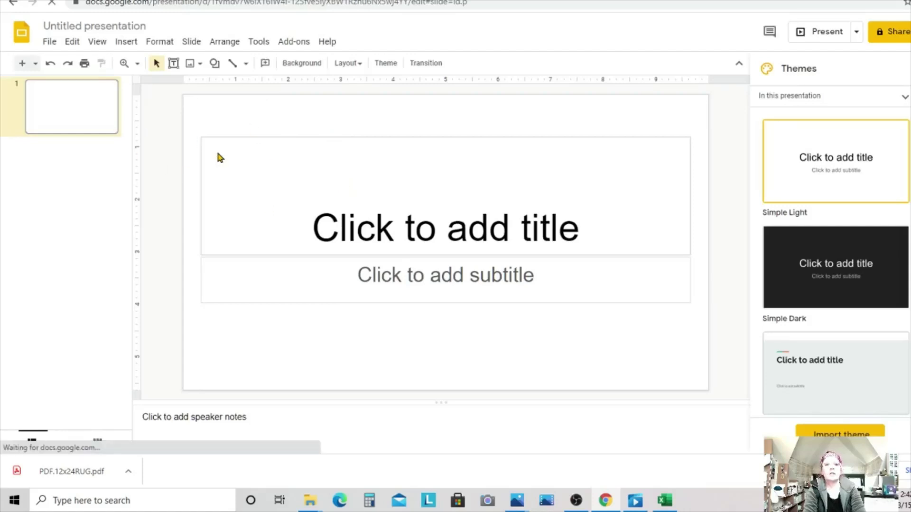
pyautogui.click(95, 27)
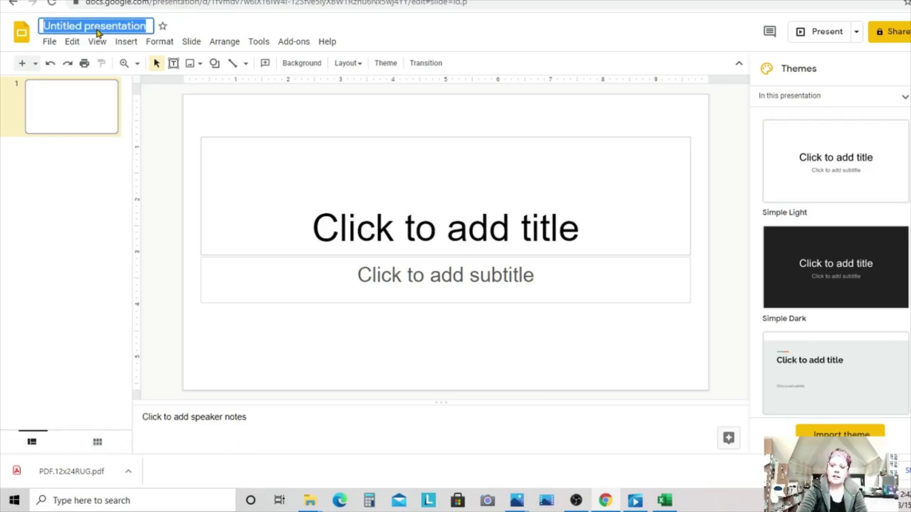
pyautogui.write('12x24')
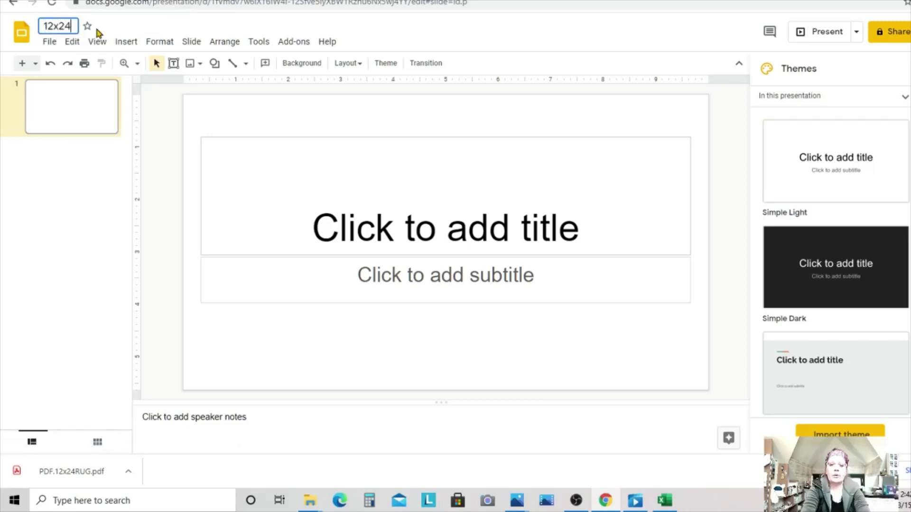
pyautogui.write('PDF')
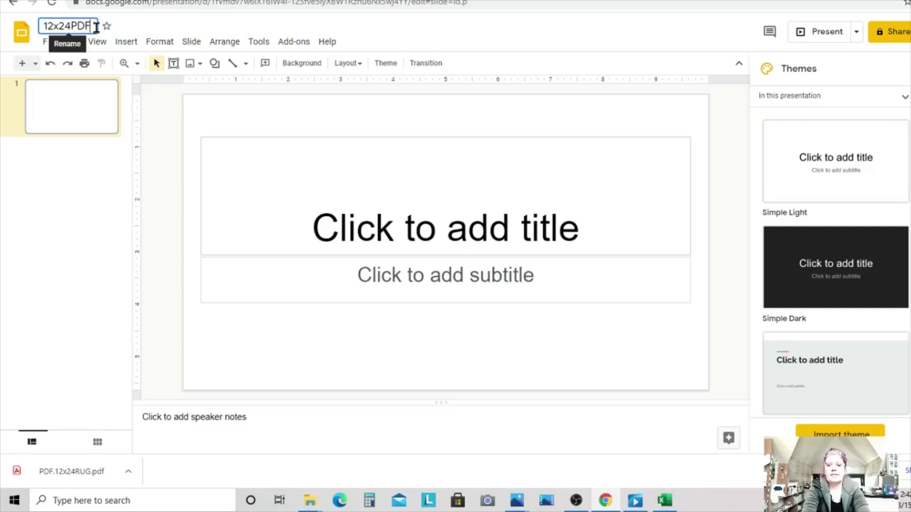
pyautogui.write('rug')
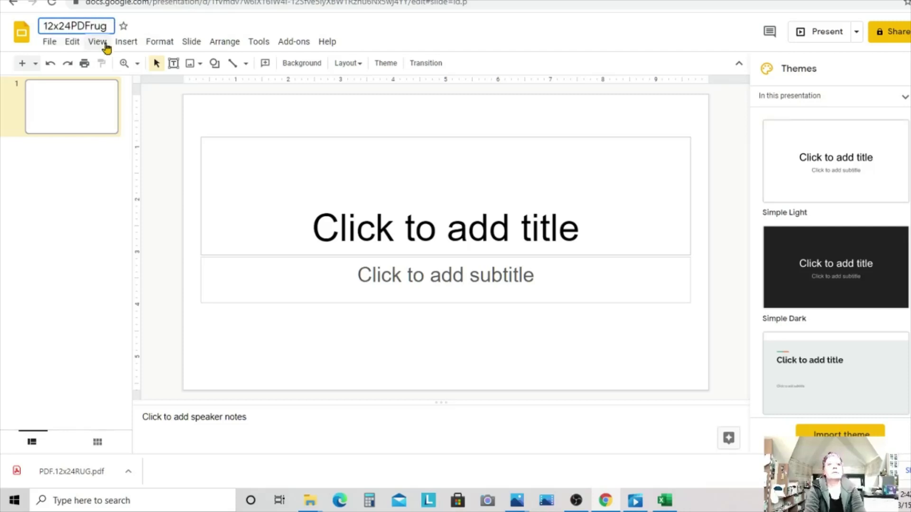
pyautogui.press('Return')
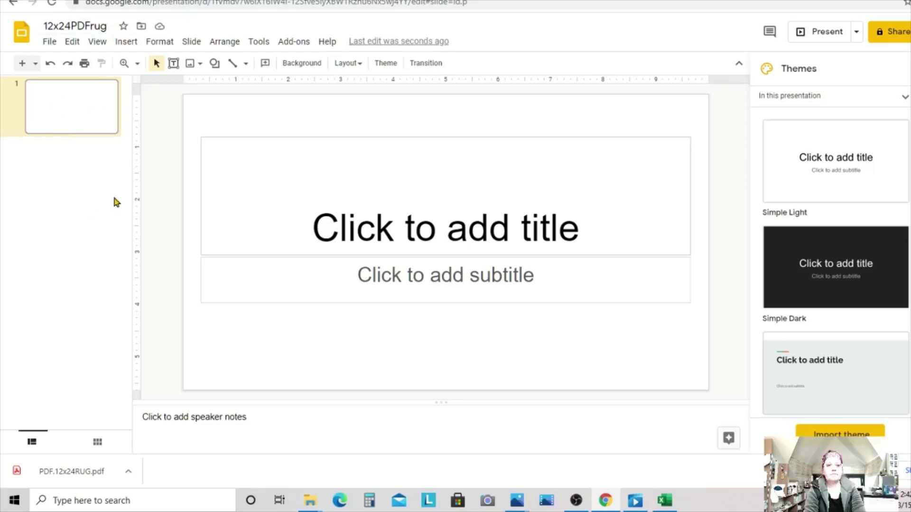
# Give slide 1 the Blank layout and zoom the browser page out.
pyautogui.click(37, 180)
pyautogui.click(37, 124)
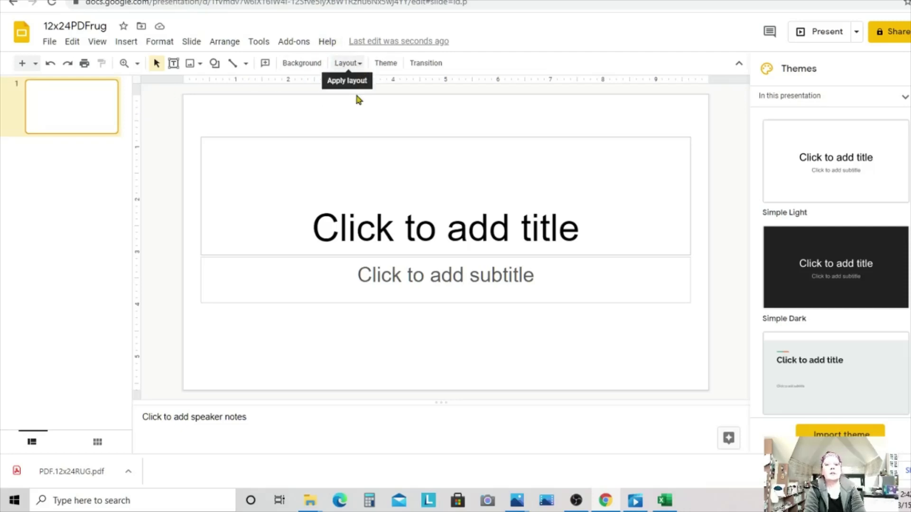
pyautogui.click(348, 63)
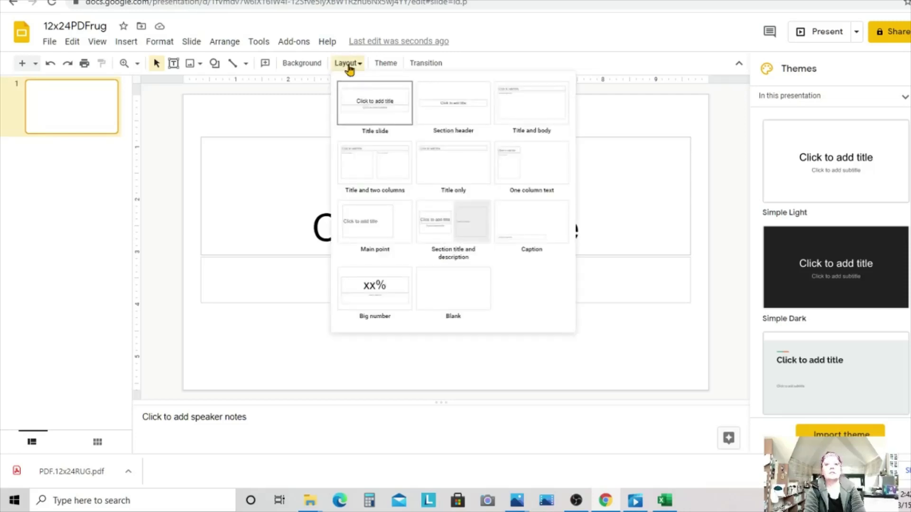
pyautogui.click(455, 294)
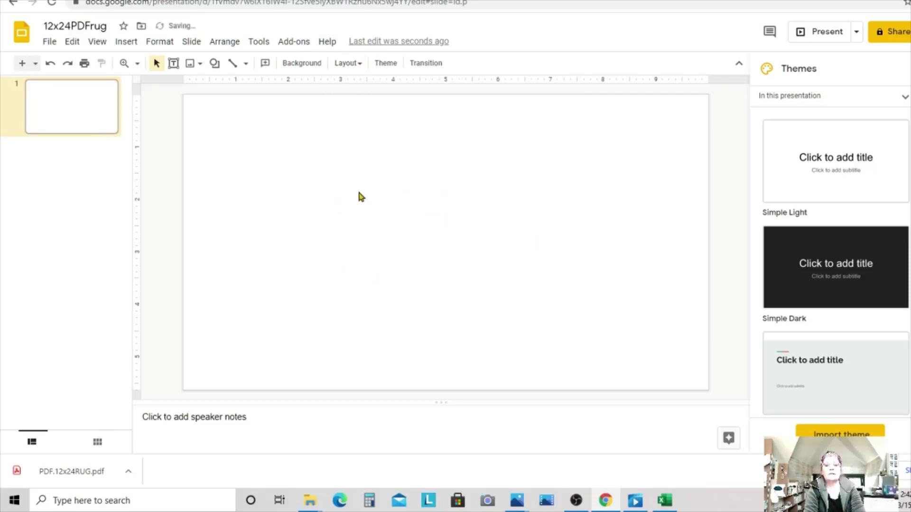
pyautogui.hotkey('ctrl', '-')
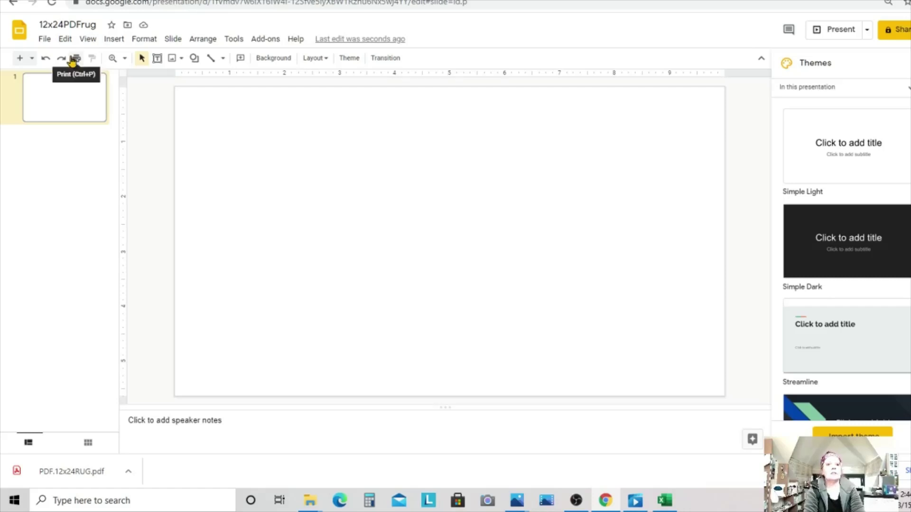
# In Page setup, apply a Custom slide size of 24.0 x 12.0 inches.
pyautogui.click(45, 40)
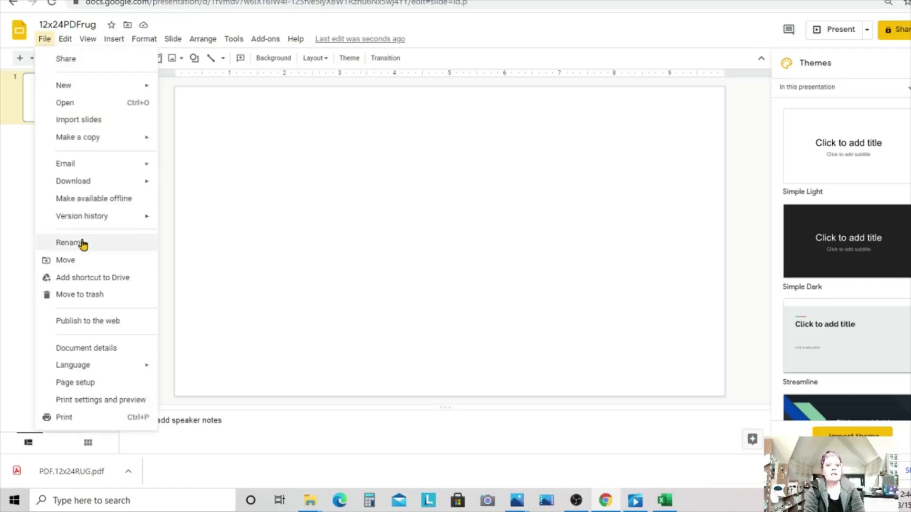
pyautogui.click(75, 383)
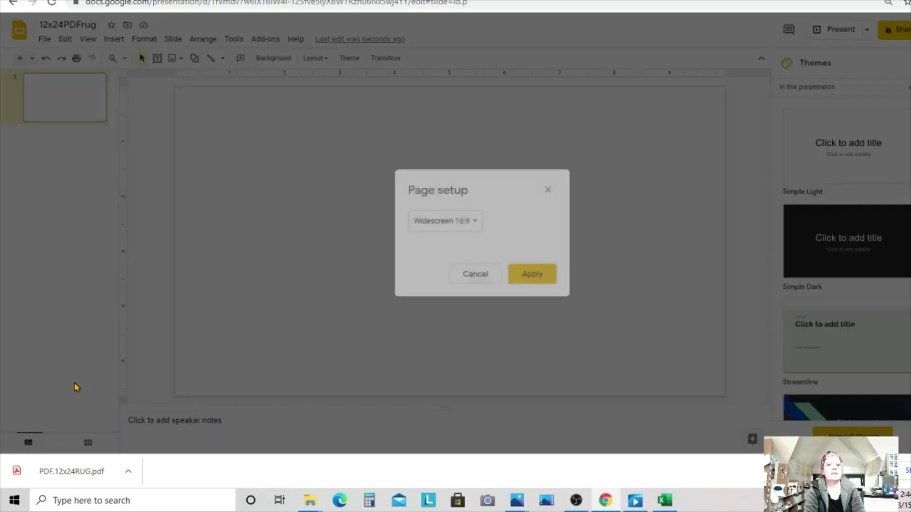
pyautogui.click(474, 222)
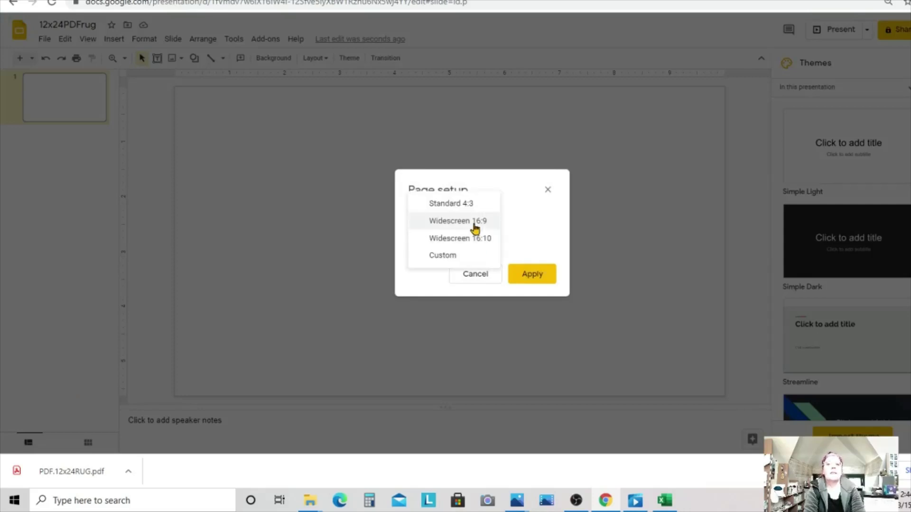
pyautogui.click(484, 222)
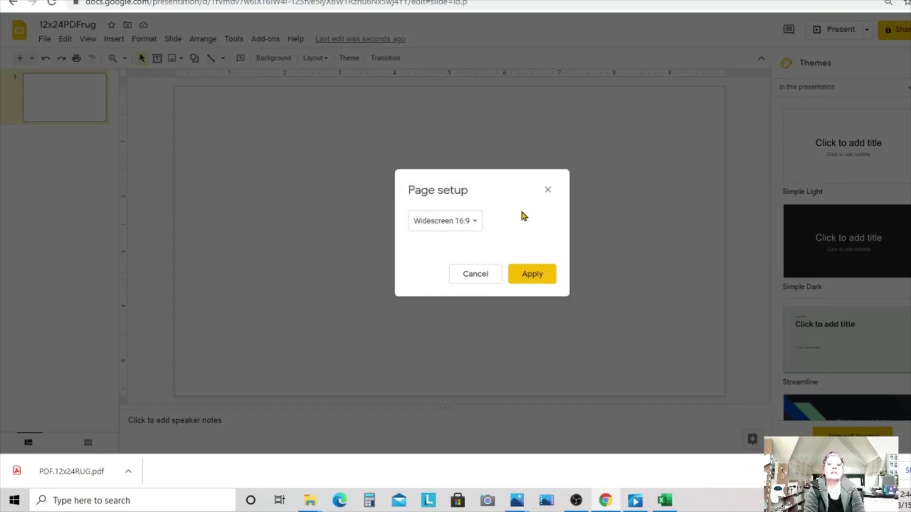
pyautogui.click(480, 227)
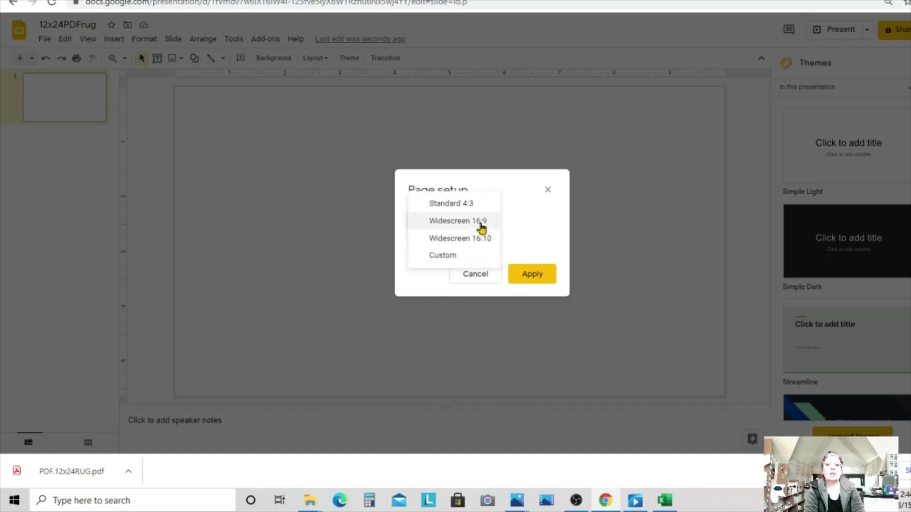
pyautogui.click(441, 255)
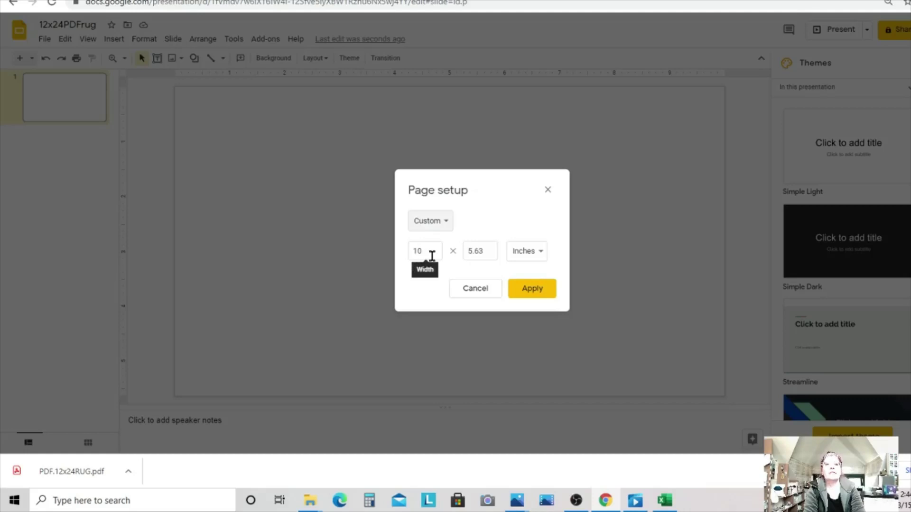
pyautogui.click(427, 253)
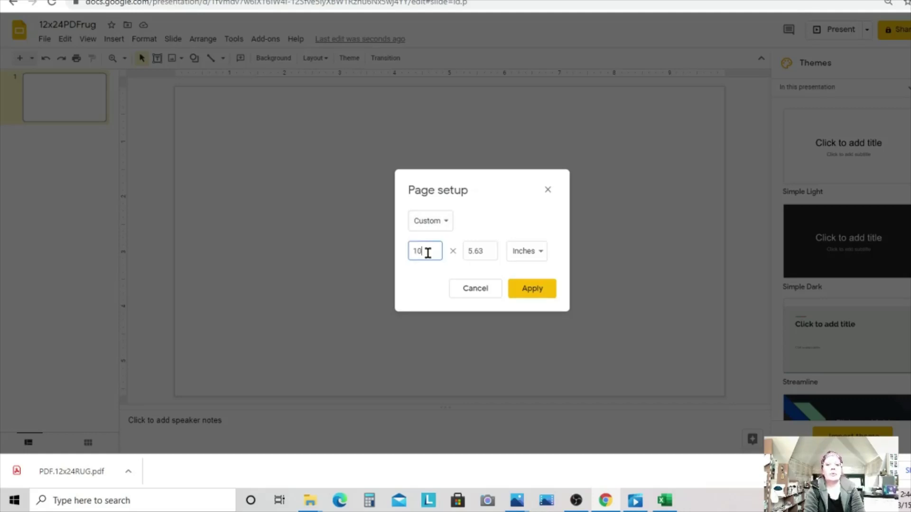
pyautogui.moveTo(427, 253); pyautogui.dragTo(401, 256)
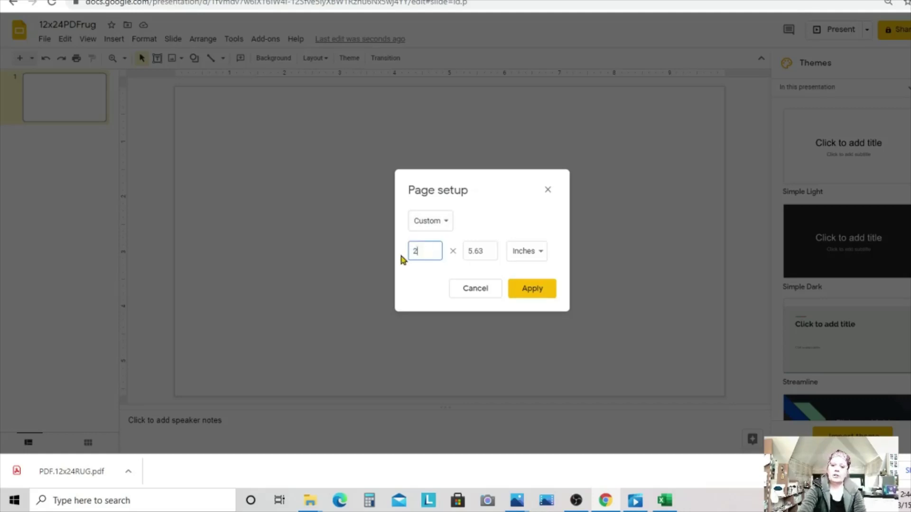
pyautogui.write('24')
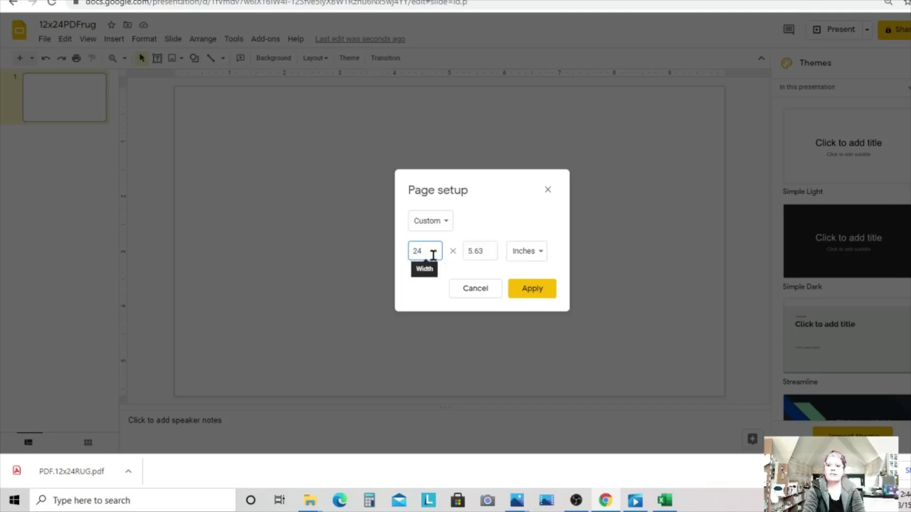
pyautogui.write('.0')
pyautogui.click(476, 250)
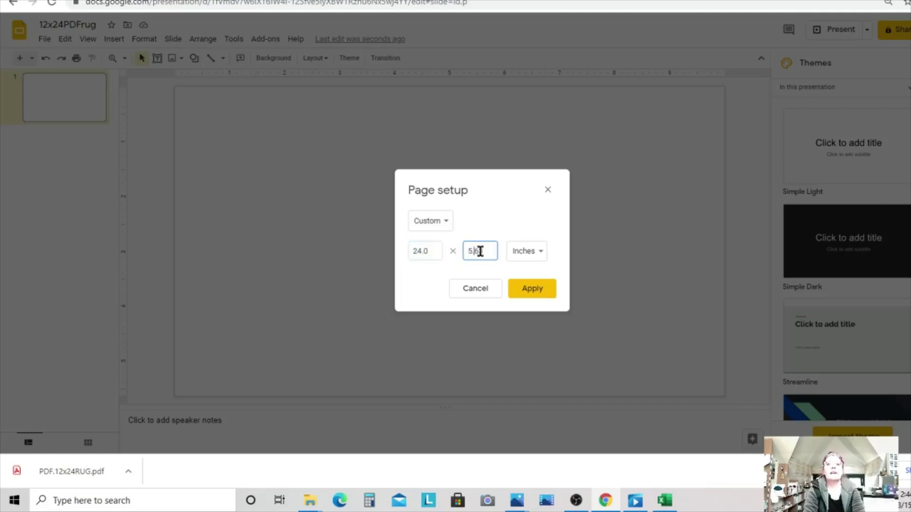
pyautogui.moveTo(491, 253); pyautogui.dragTo(442, 245)
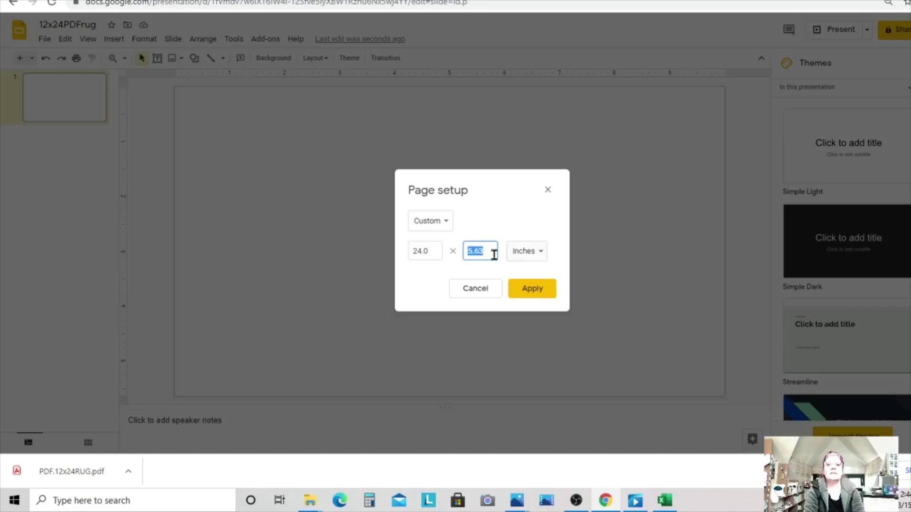
pyautogui.write('1')
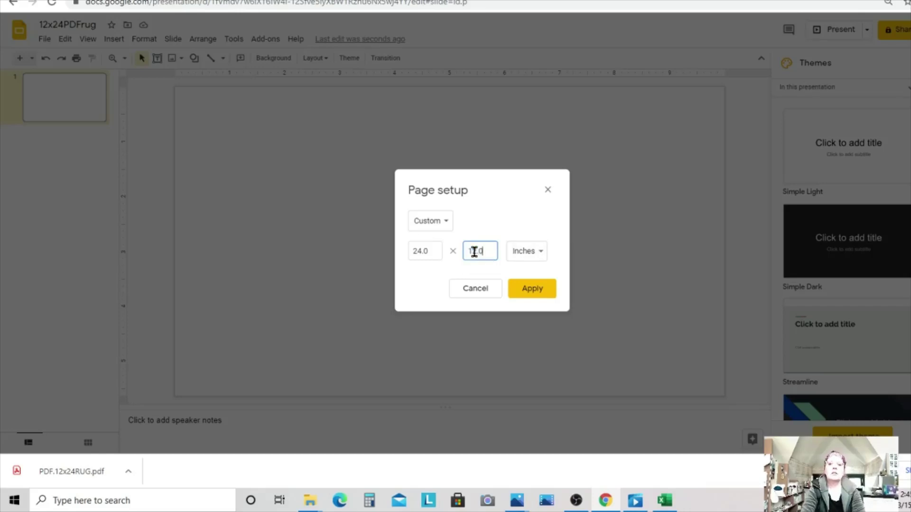
pyautogui.write('2.0')
pyautogui.click(447, 281)
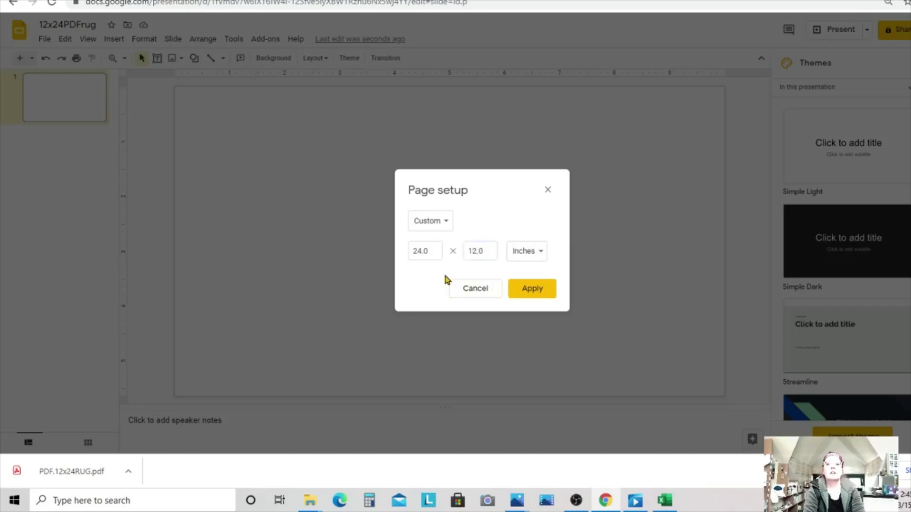
pyautogui.click(523, 290)
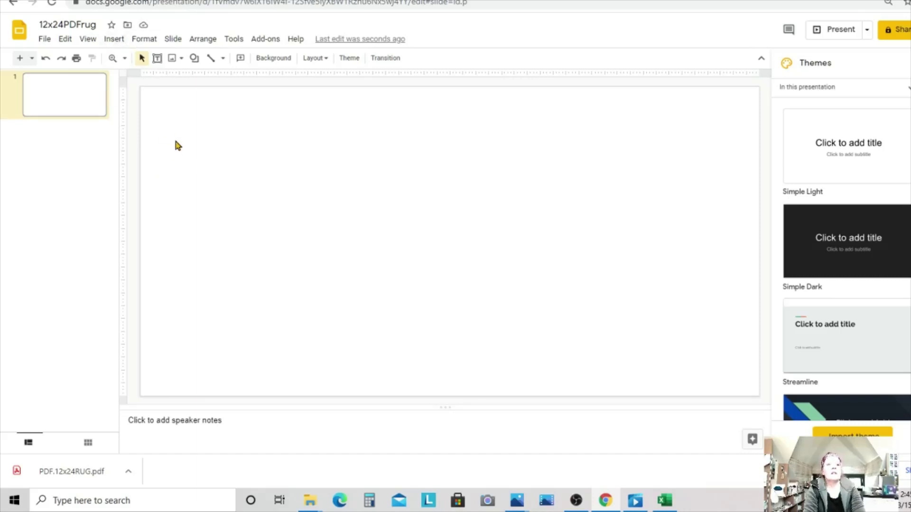
# Upload the rug S monogram image from the computer onto the slide and deselect it.
pyautogui.click(109, 42)
pyautogui.moveTo(129, 59)
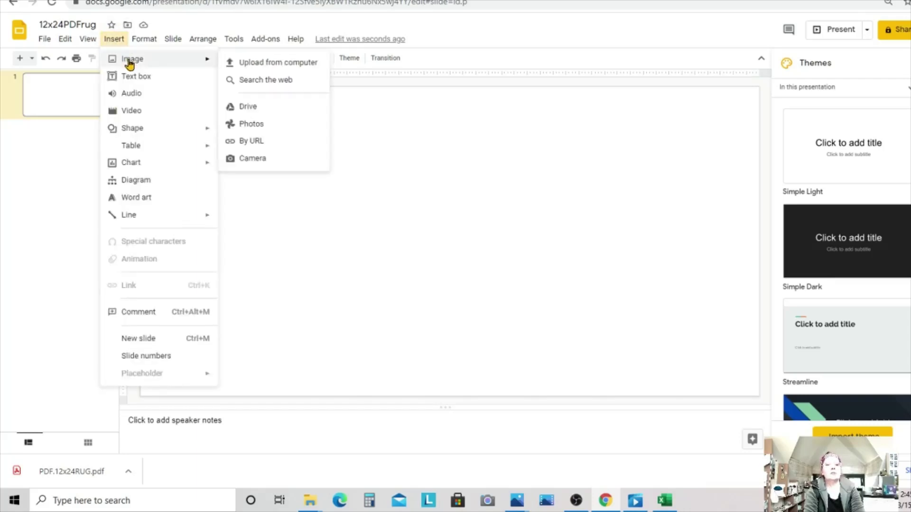
pyautogui.click(252, 63)
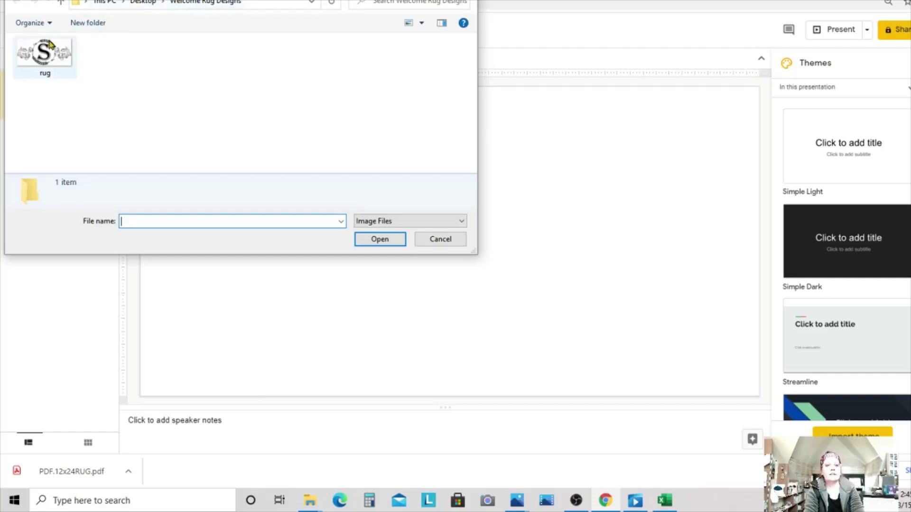
pyautogui.click(50, 59)
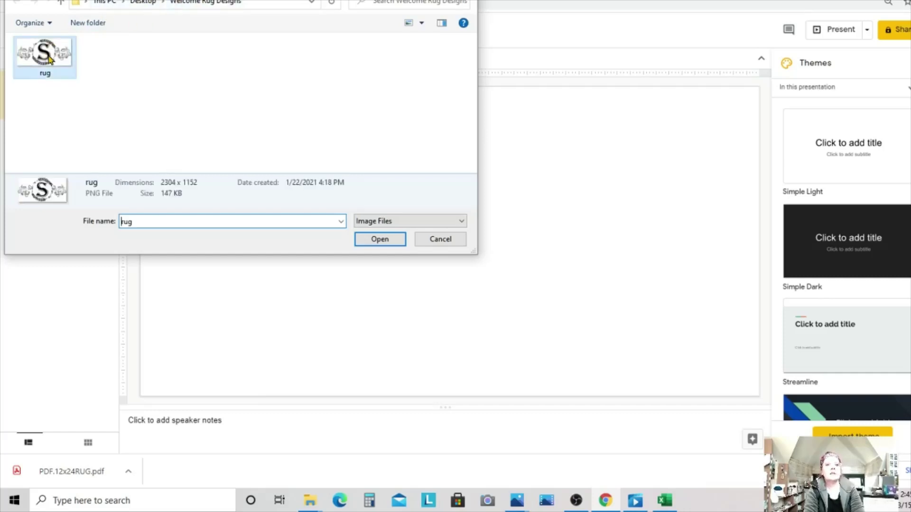
pyautogui.click(369, 240)
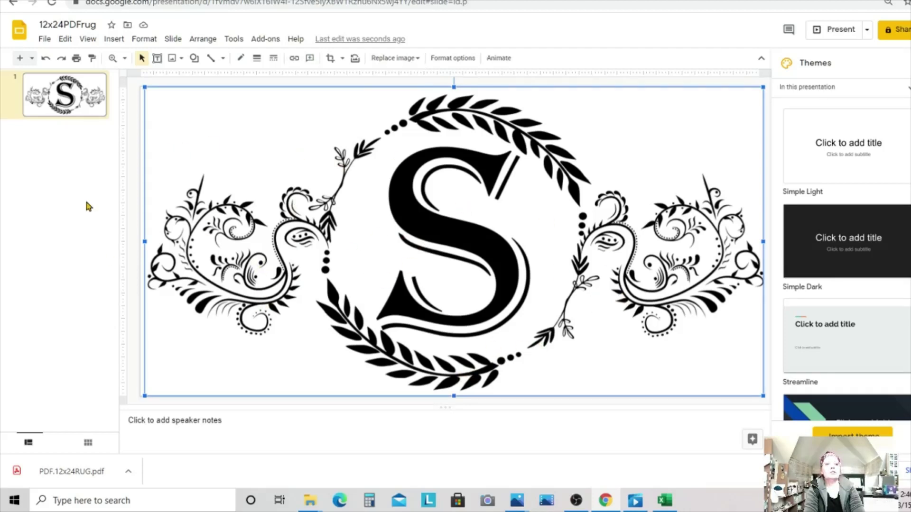
pyautogui.click(73, 186)
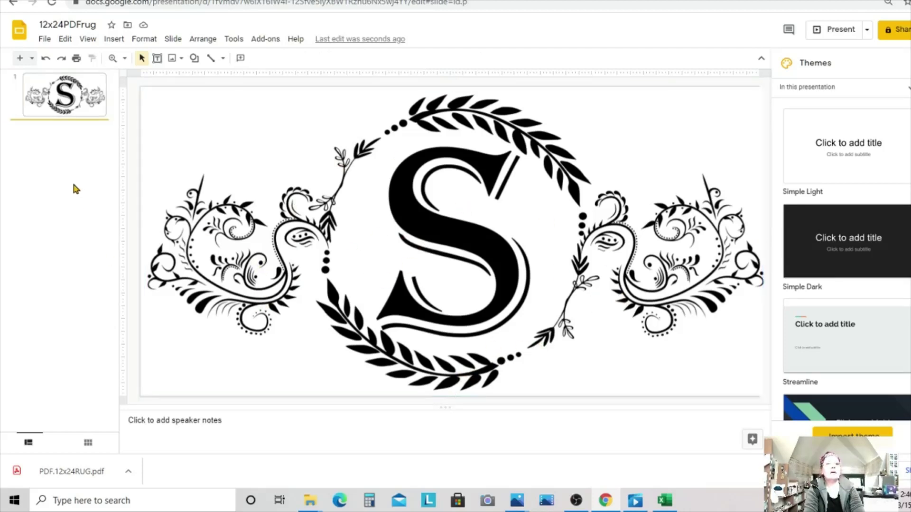
# Download the presentation as 12x24PDFrug.pdf using the PDF Document (.pdf) option.
pyautogui.click(45, 40)
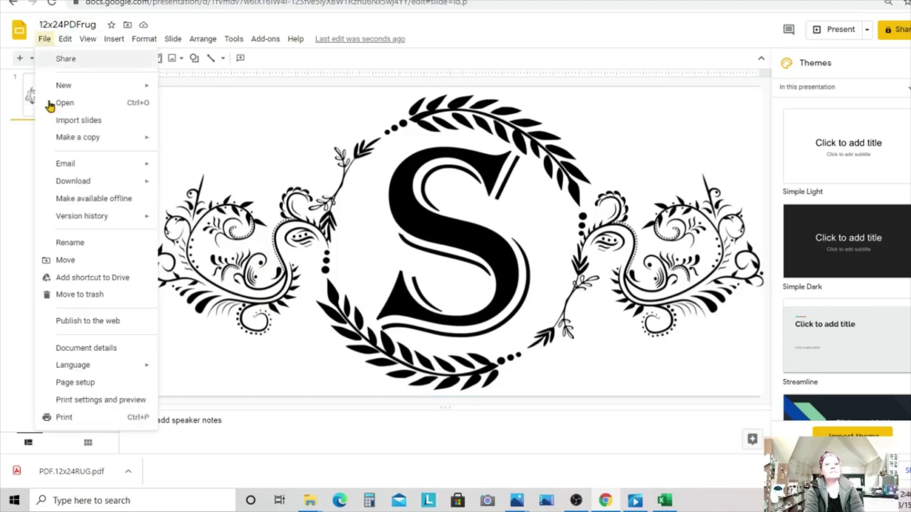
pyautogui.moveTo(72, 185)
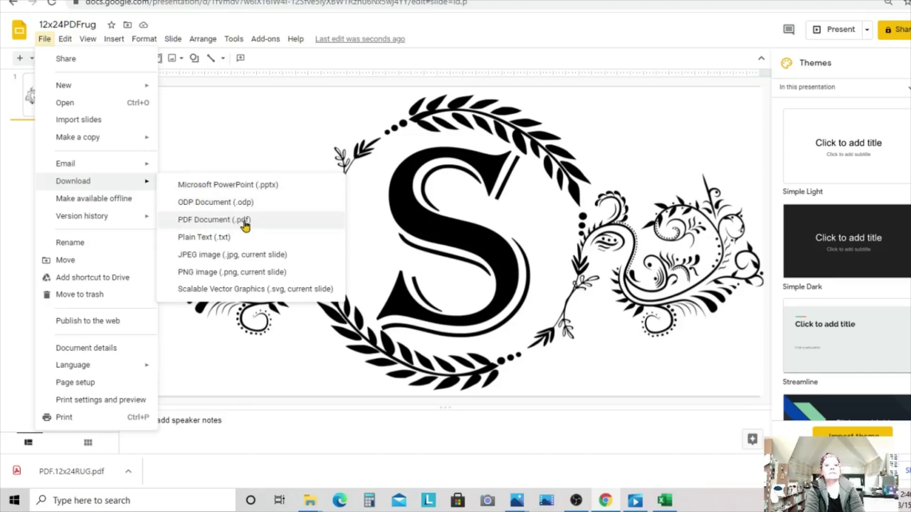
pyautogui.click(196, 223)
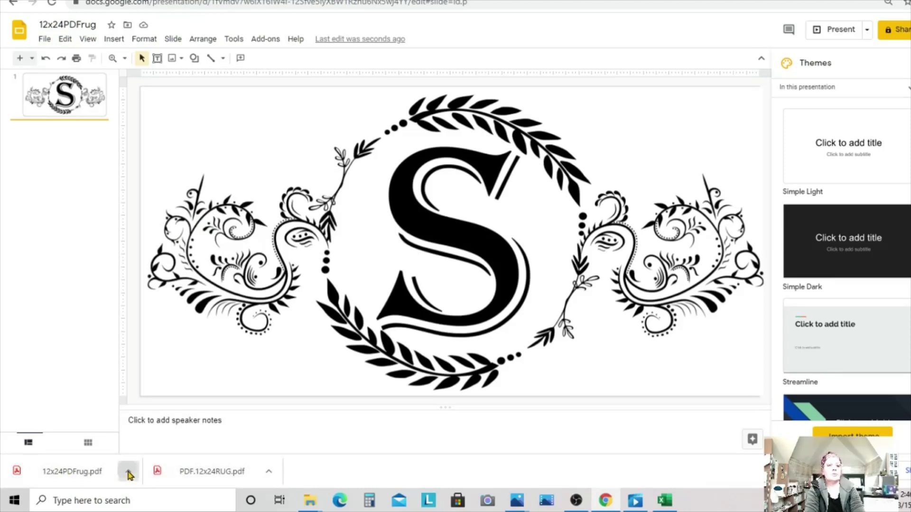
# Show the downloaded 12x24PDFrug.pdf in Downloads and open it in Acrobat Reader.
pyautogui.click(129, 472)
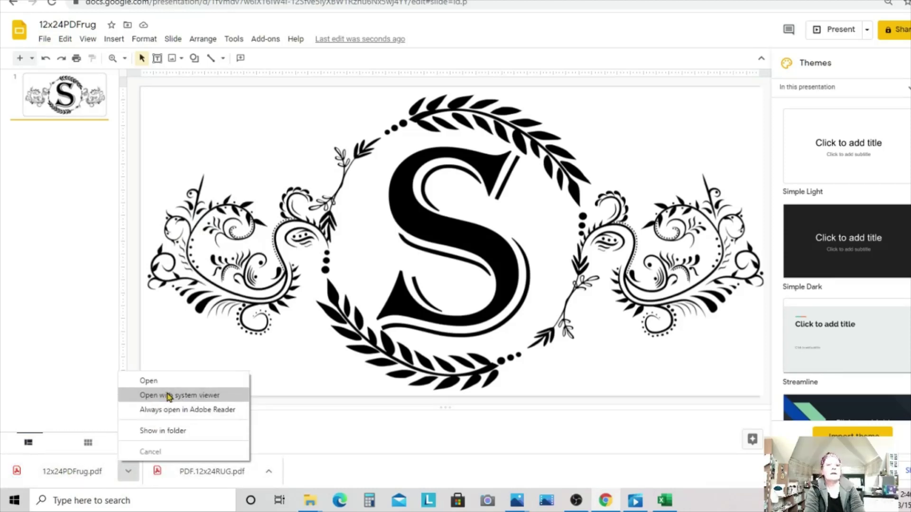
pyautogui.click(164, 431)
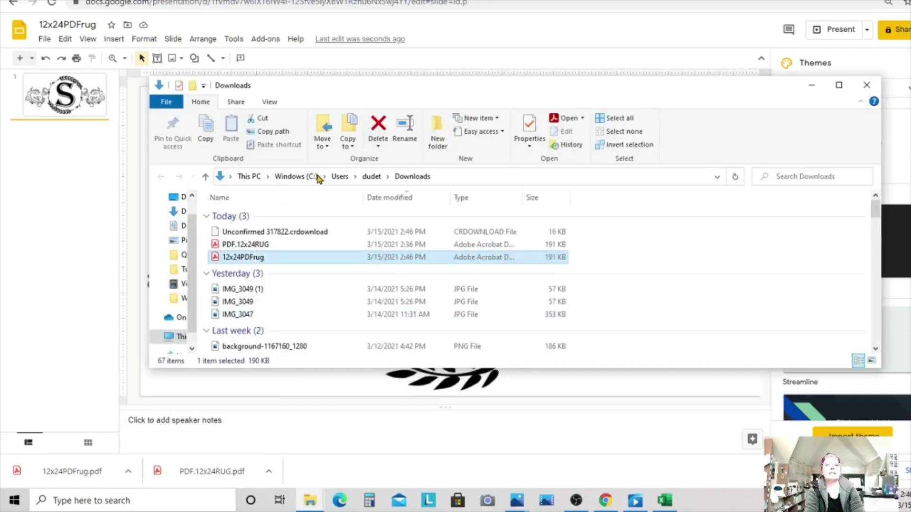
pyautogui.doubleClick(252, 259)
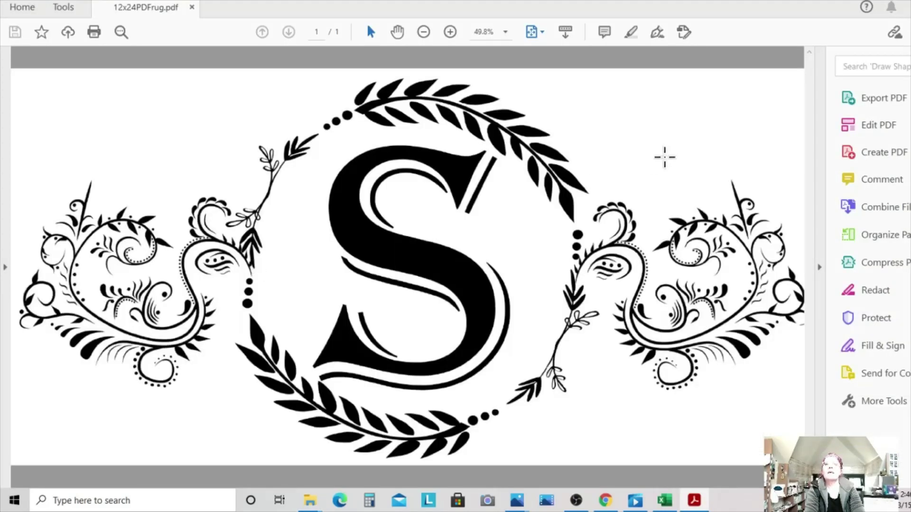
pyautogui.hotkey('alt', 'f')
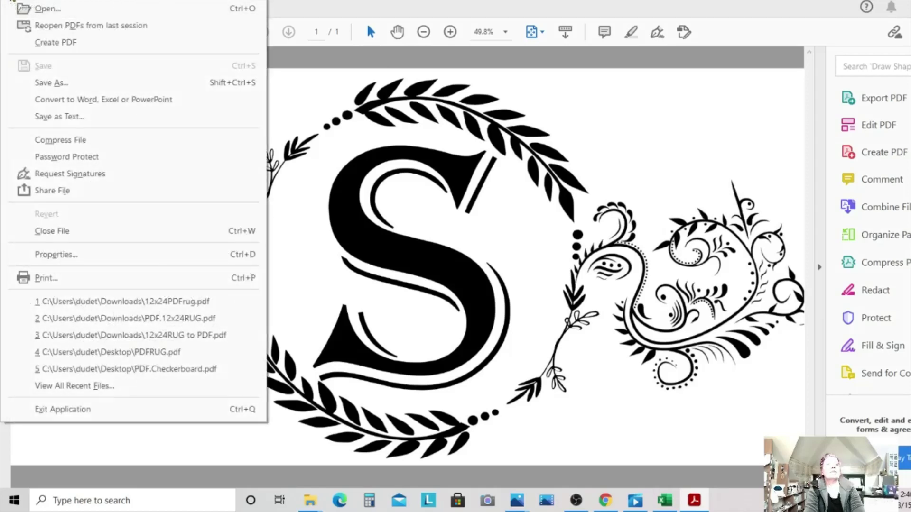
pyautogui.click(63, 257)
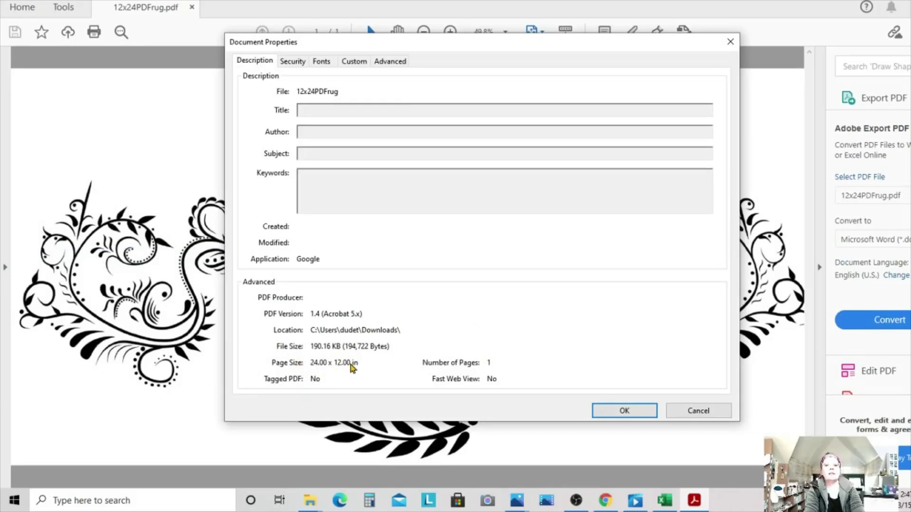
pyautogui.click(612, 414)
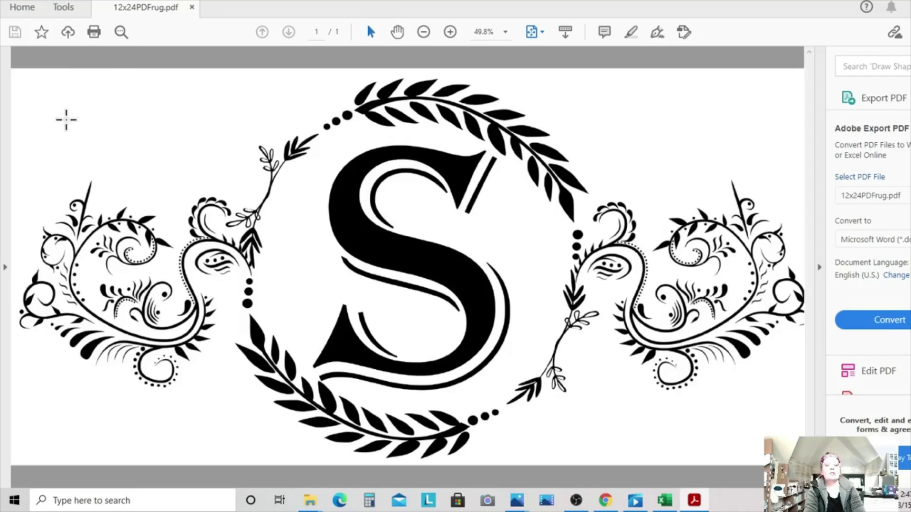
# Open the Print dialog for the rug PDF and choose Poster page sizing.
pyautogui.click(11, 2)
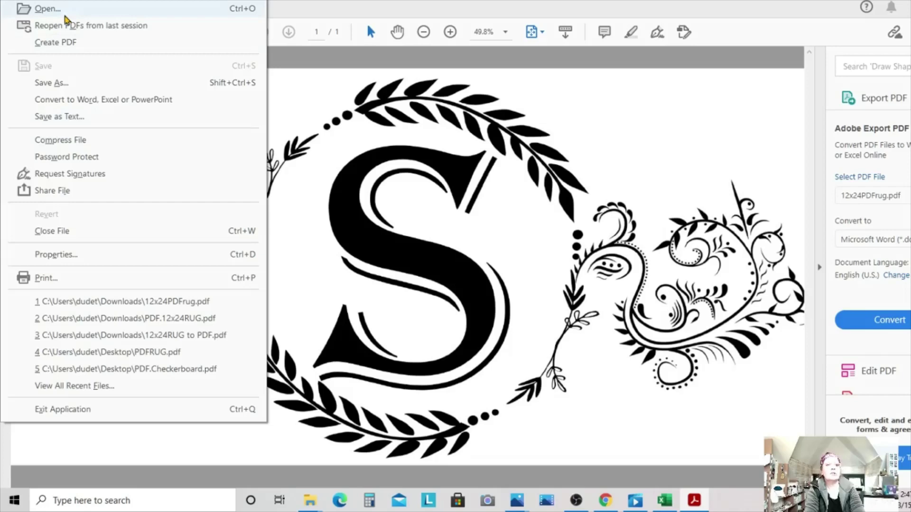
pyautogui.click(13, 1)
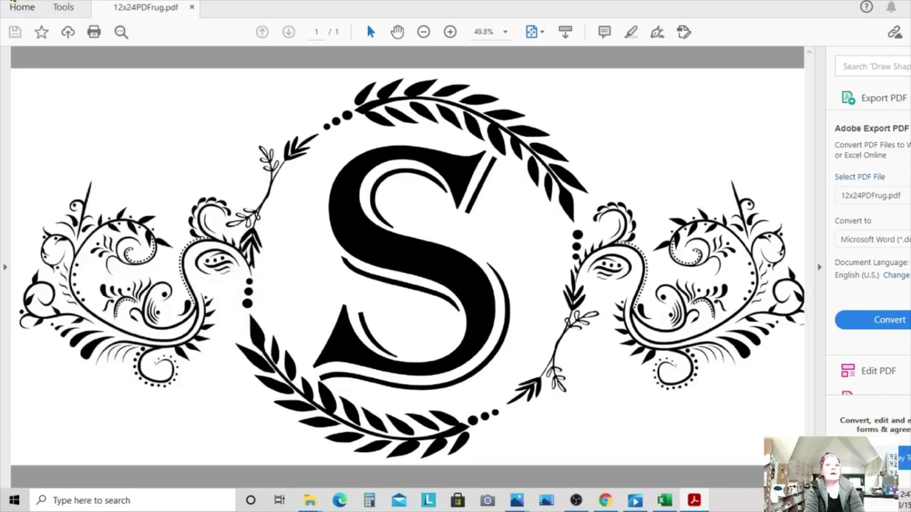
pyautogui.click(13, 1)
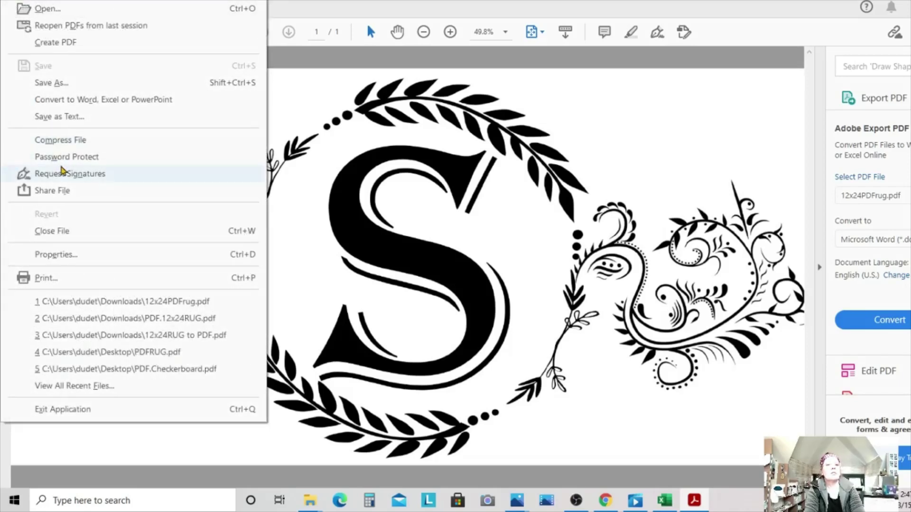
pyautogui.click(58, 280)
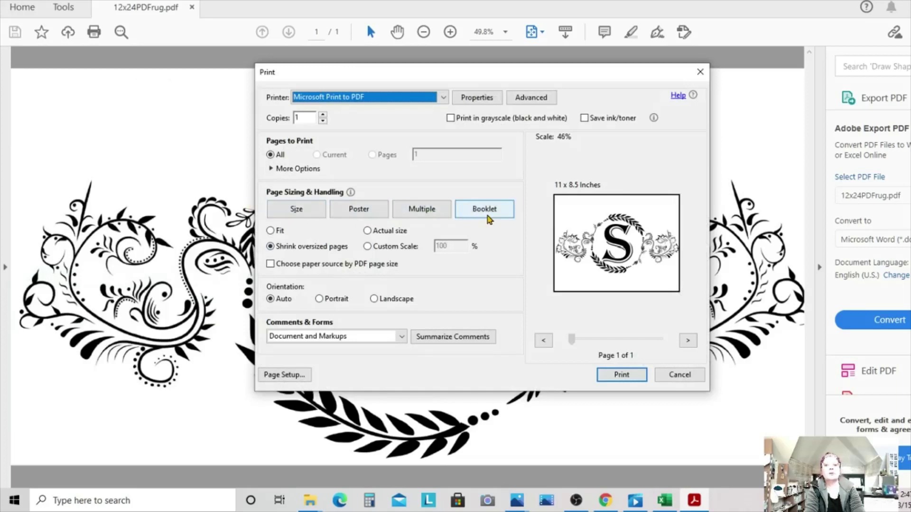
pyautogui.click(349, 218)
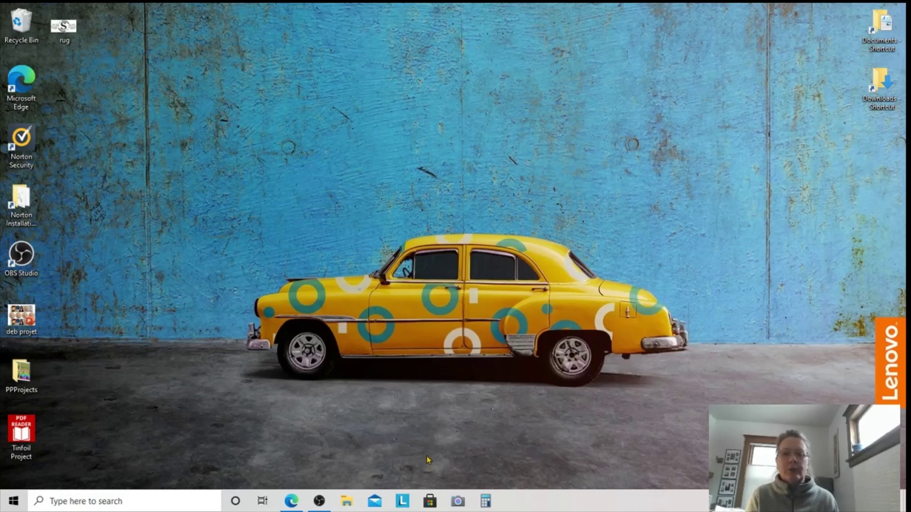
# Launch Microsoft Edge and load adobe.com.
pyautogui.click(292, 501)
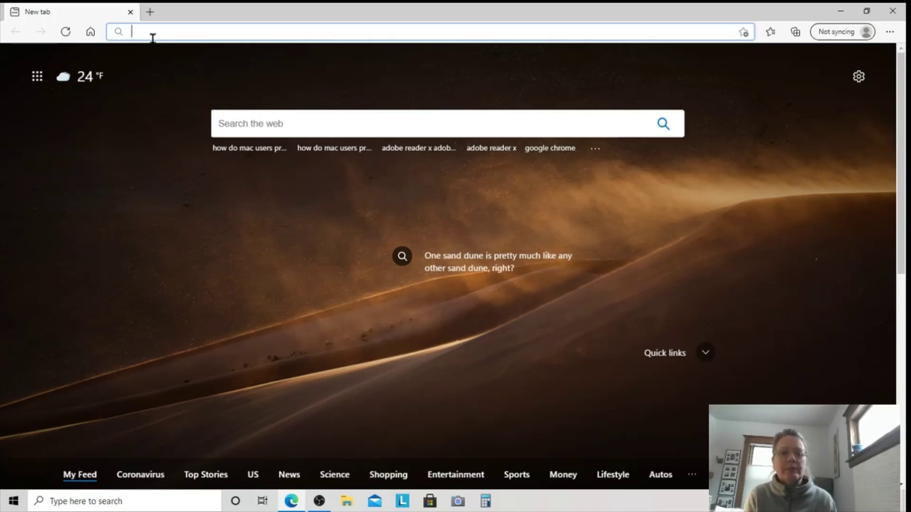
pyautogui.write('ad')
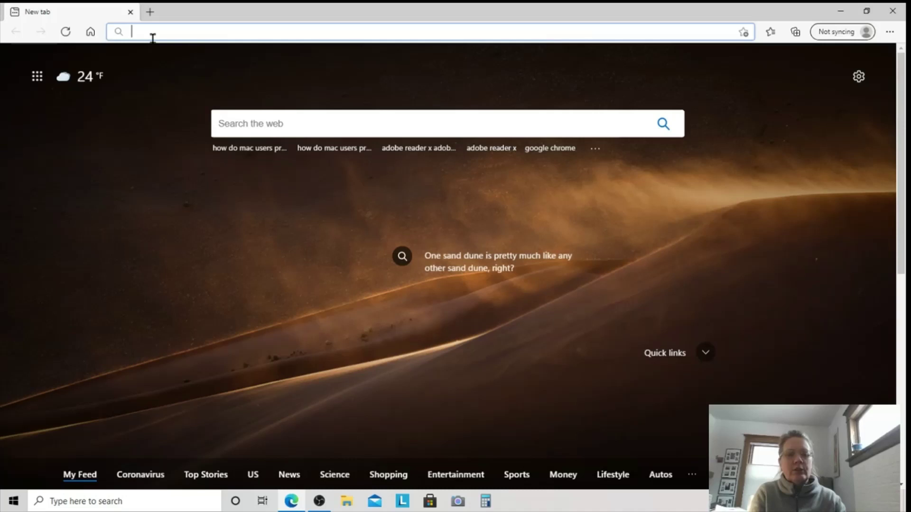
pyautogui.write('obe.com')
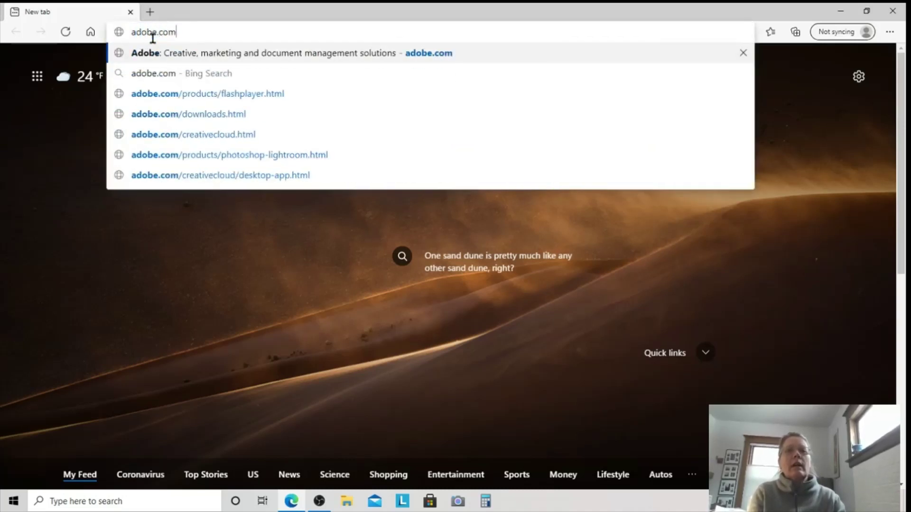
pyautogui.press('Return')
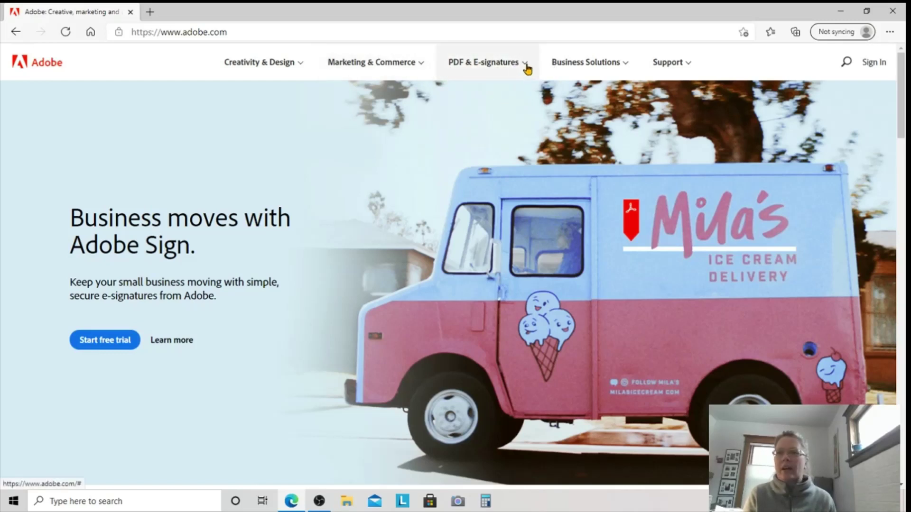
# Go from PDF & E-signatures to the Acrobat Reader product page, then to the Reader download page.
pyautogui.click(526, 67)
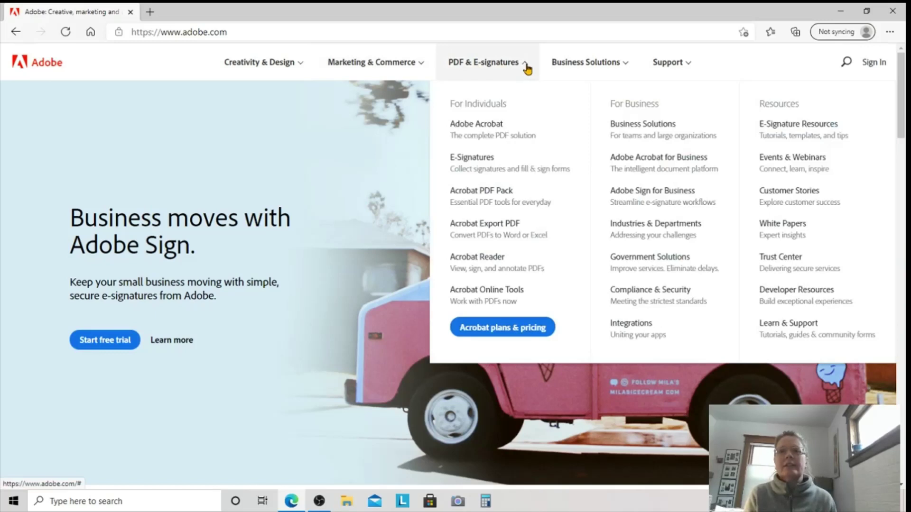
pyautogui.click(484, 260)
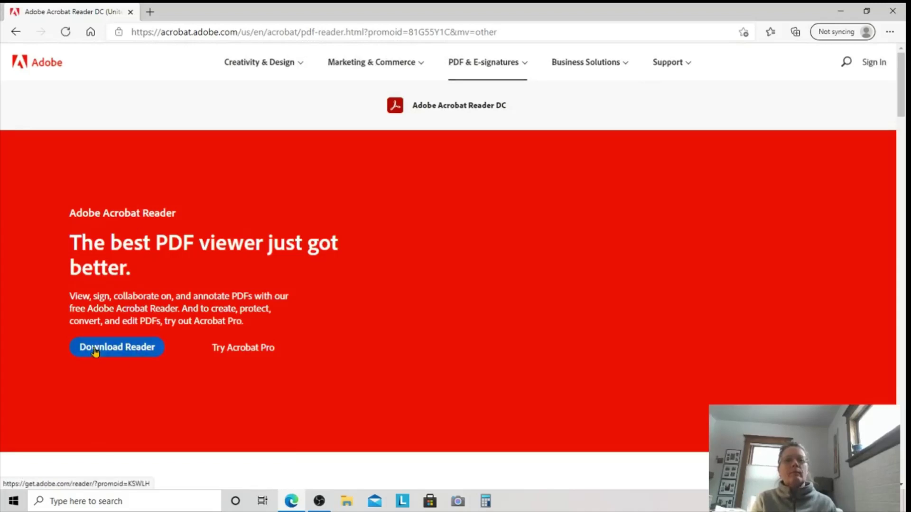
pyautogui.click(115, 348)
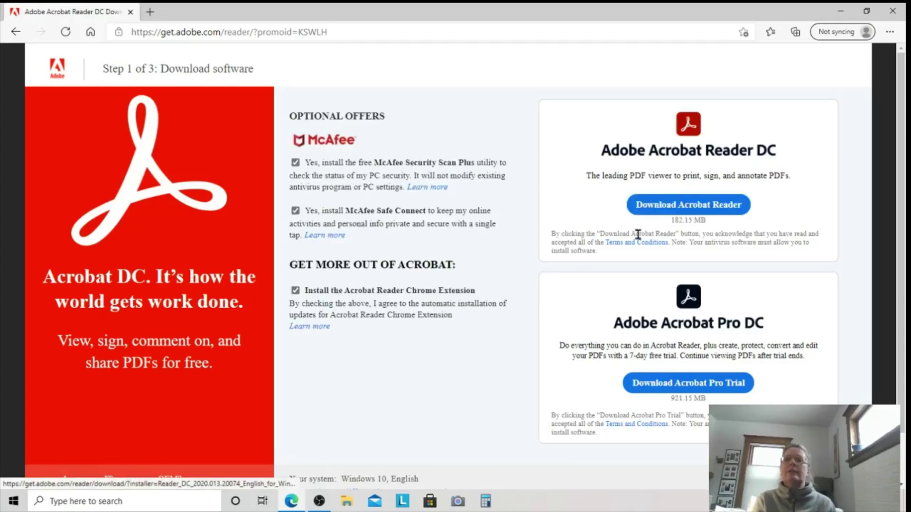
# Download the 1,204 KB Acrobat Reader installer from get.adobe.com.
pyautogui.click(689, 212)
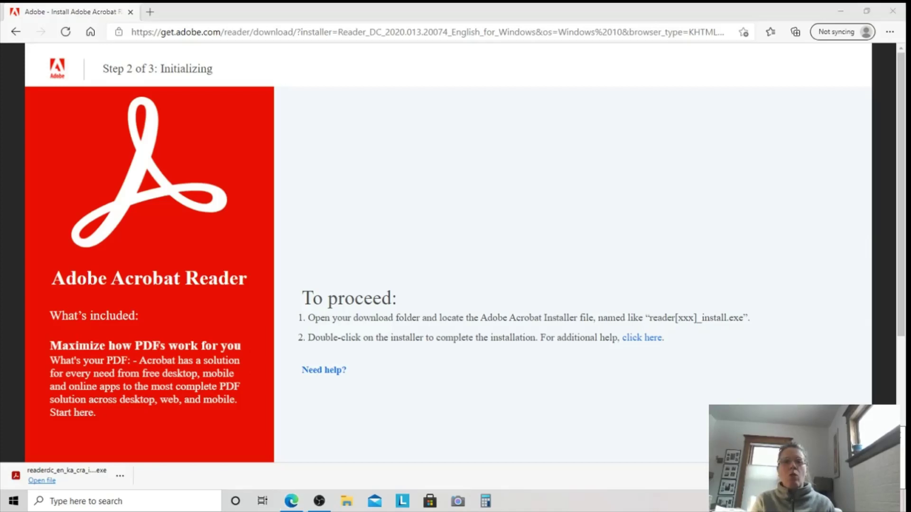
# Run the downloaded installer to install Reader with McAfee Security Scan Plus and Safe Connect.
pyautogui.click(564, 380)
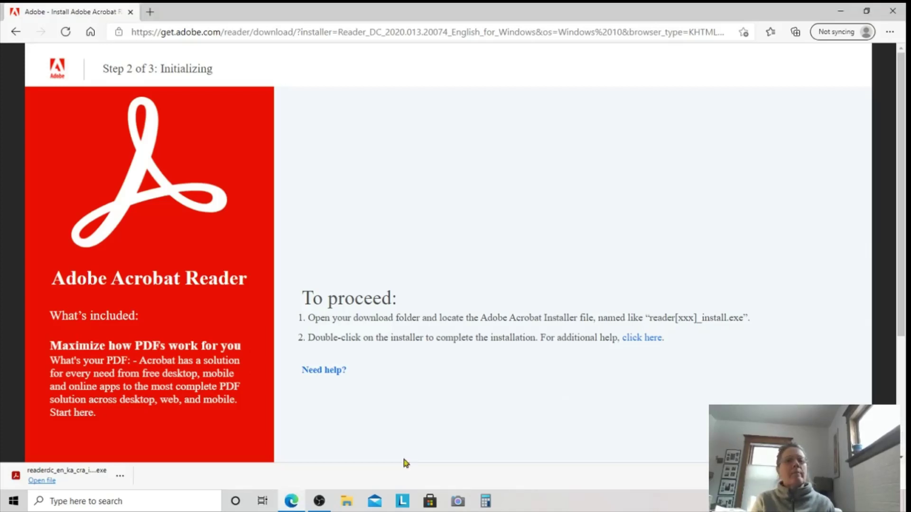
pyautogui.click(36, 482)
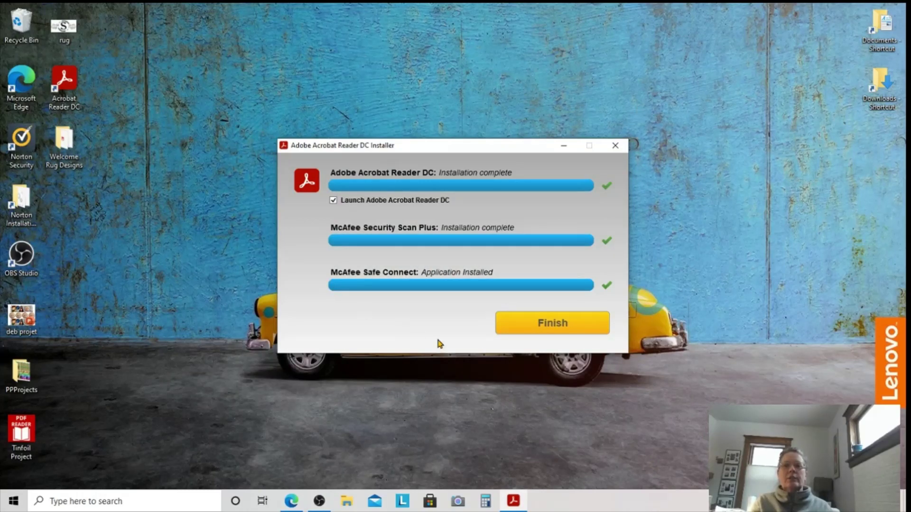
# Finish the installer and relaunch Acrobat Reader DC from its desktop shortcut to the Home screen.
pyautogui.click(546, 327)
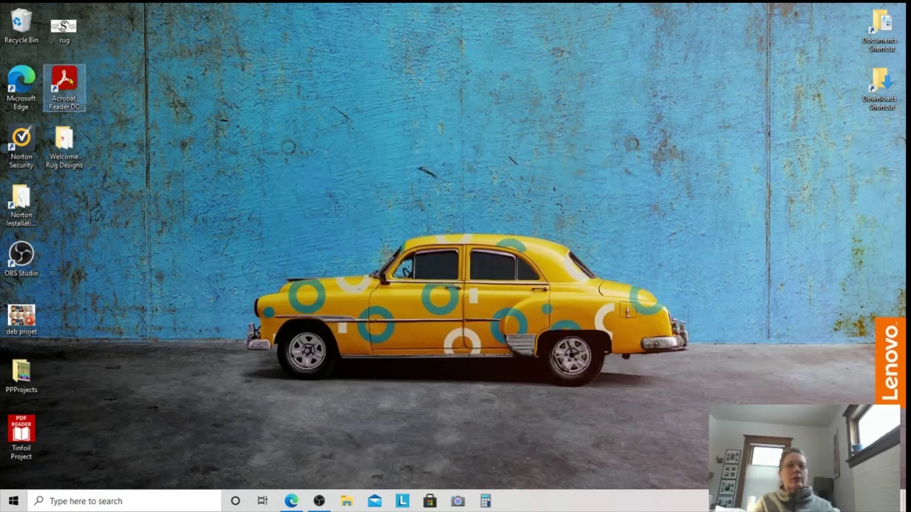
pyautogui.doubleClick(70, 85)
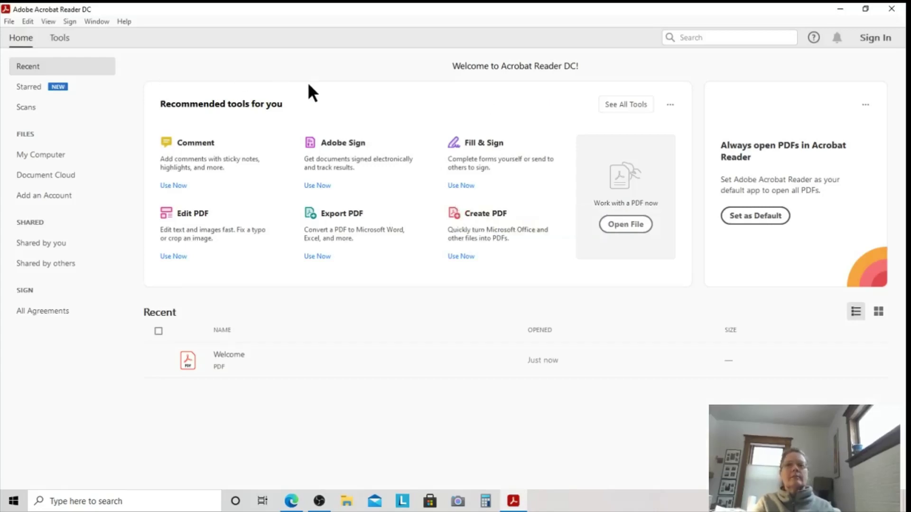
pyautogui.click(892, 9)
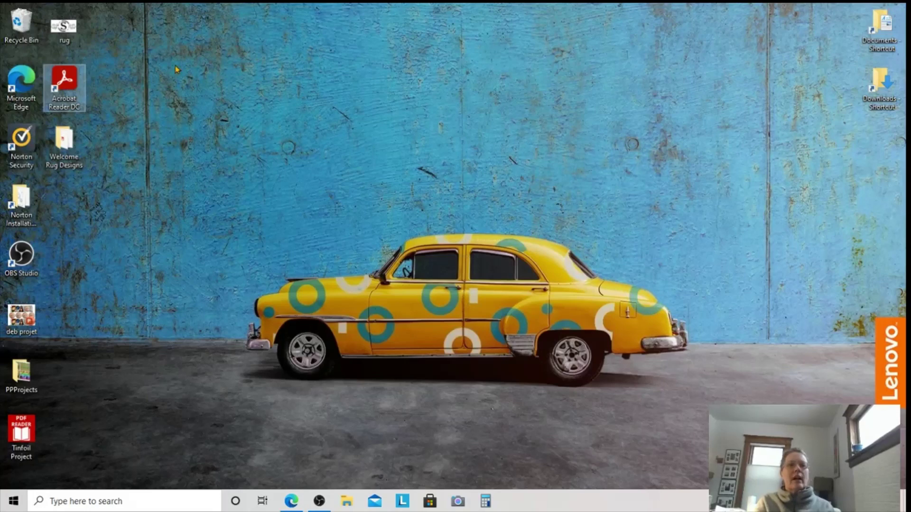
pyautogui.doubleClick(63, 85)
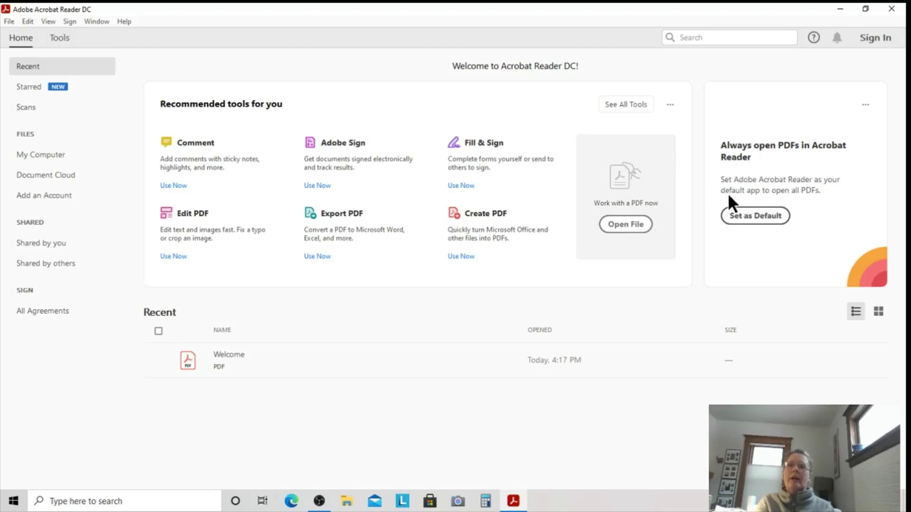
# Start Set as Default and pick Adobe Acrobat Reader DC in the .pdf app chooser.
pyautogui.click(747, 215)
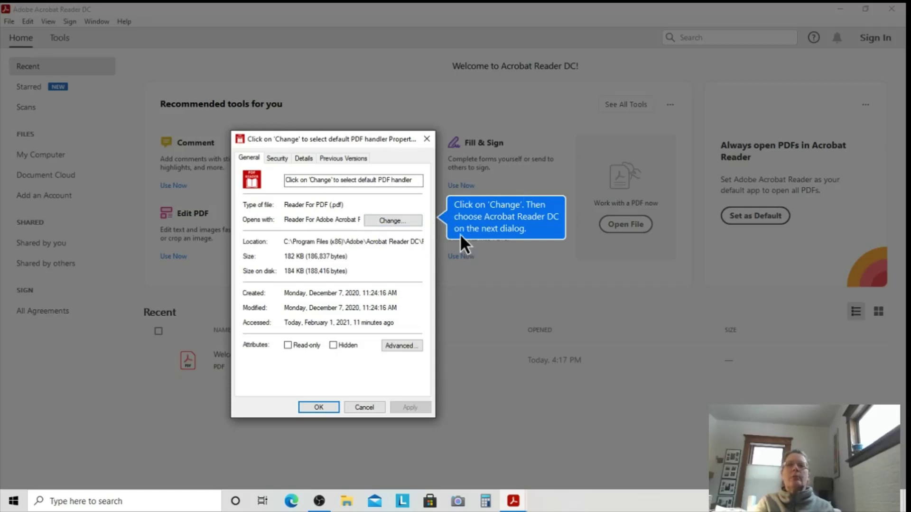
pyautogui.click(391, 224)
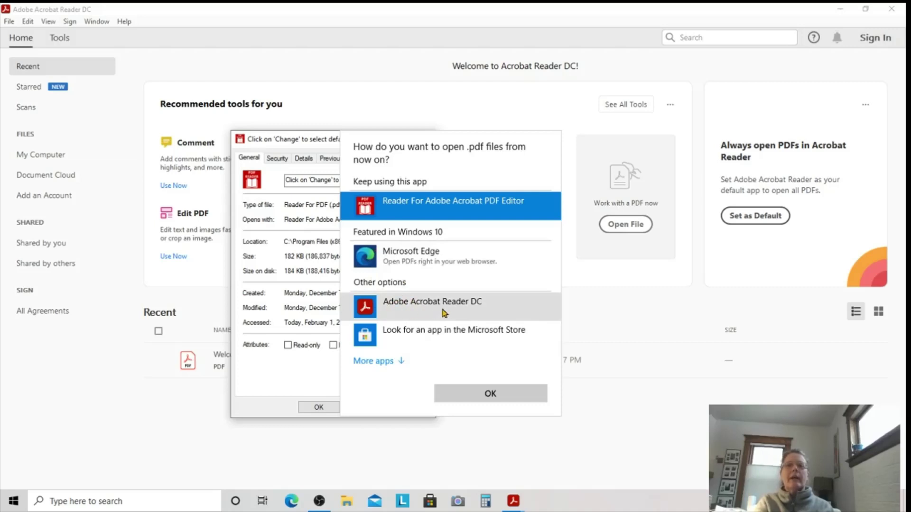
pyautogui.click(384, 307)
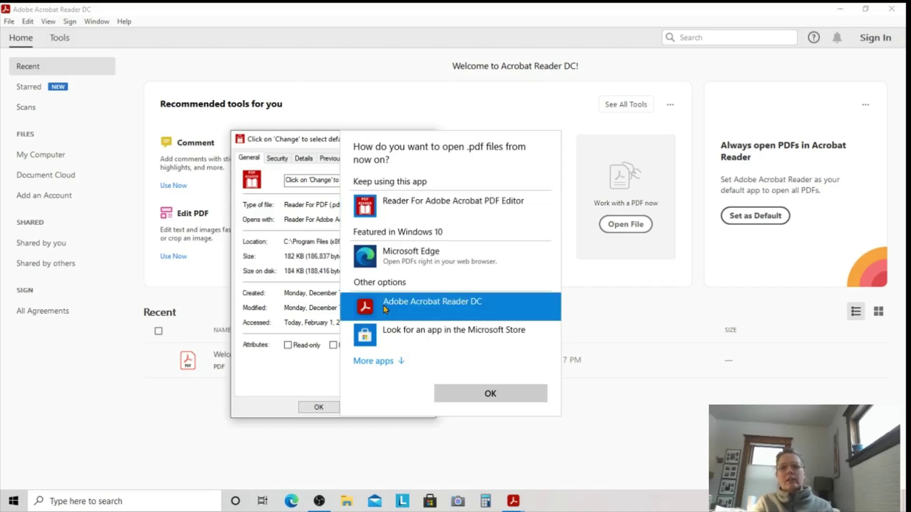
# Confirm Acrobat Reader DC as the .pdf app, then apply and close the Properties dialog.
pyautogui.click(470, 389)
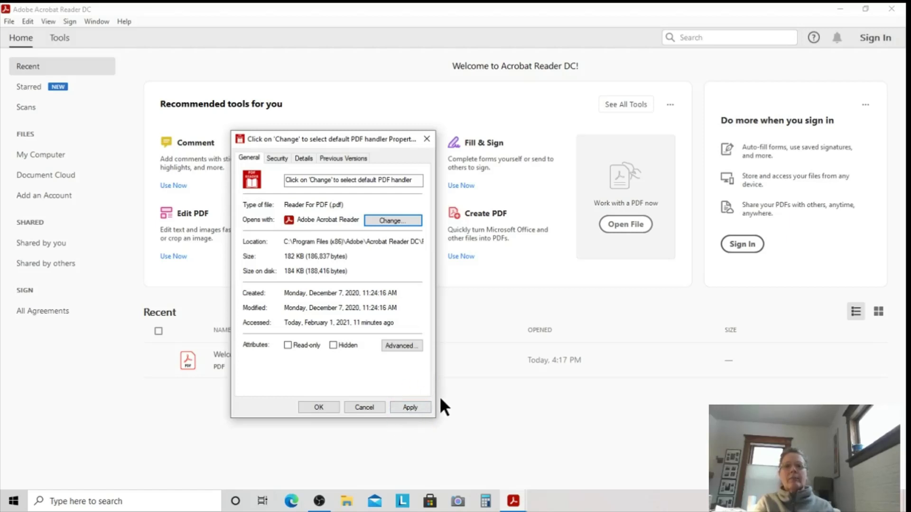
pyautogui.click(406, 408)
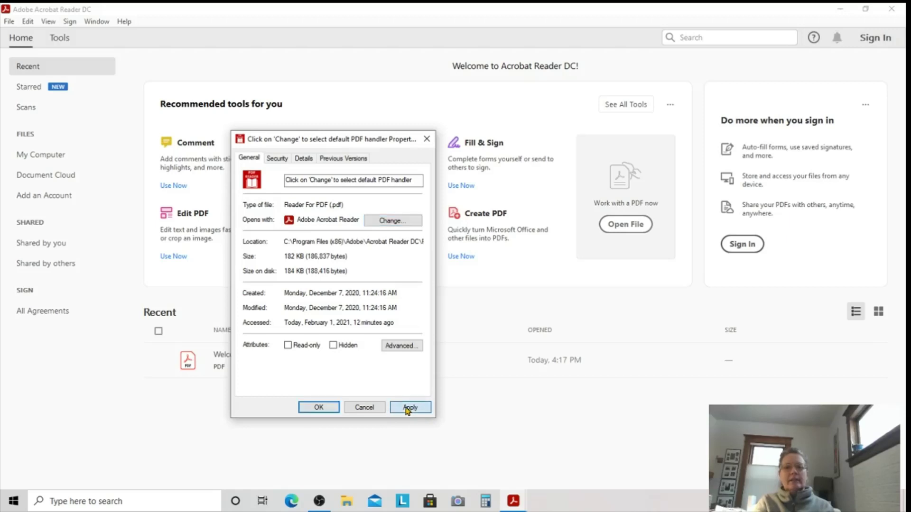
pyautogui.click(317, 407)
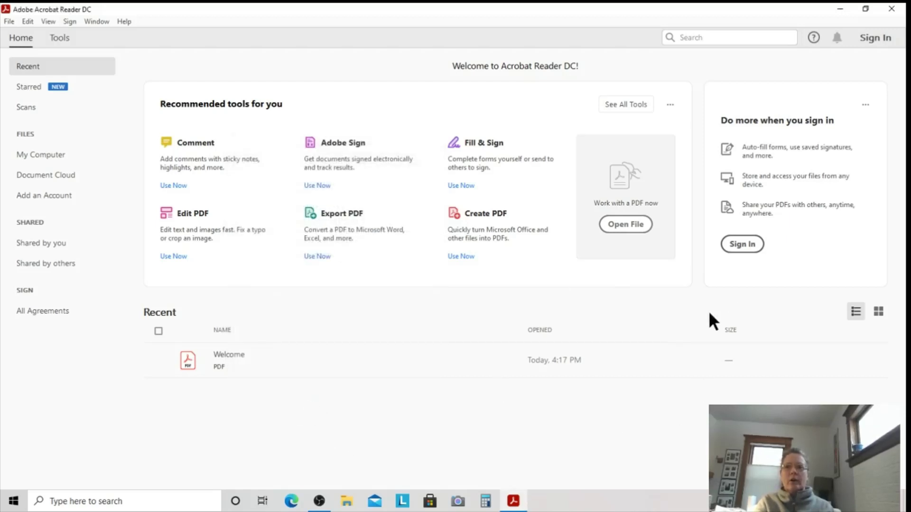
# Minimize the Acrobat Reader window to reveal the desktop.
pyautogui.click(840, 9)
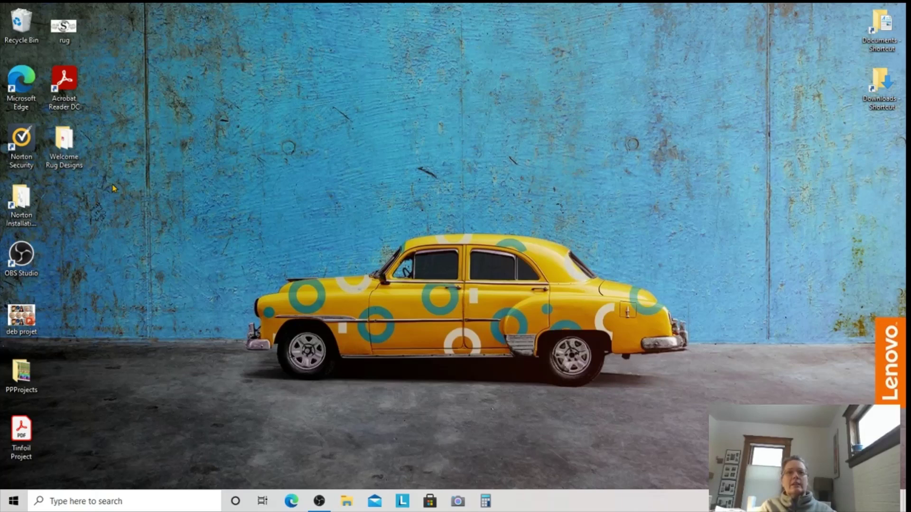
# Open the S Scroll Rug PDF from the Welcome Rug Designs desktop folder in Acrobat Reader.
pyautogui.doubleClick(64, 147)
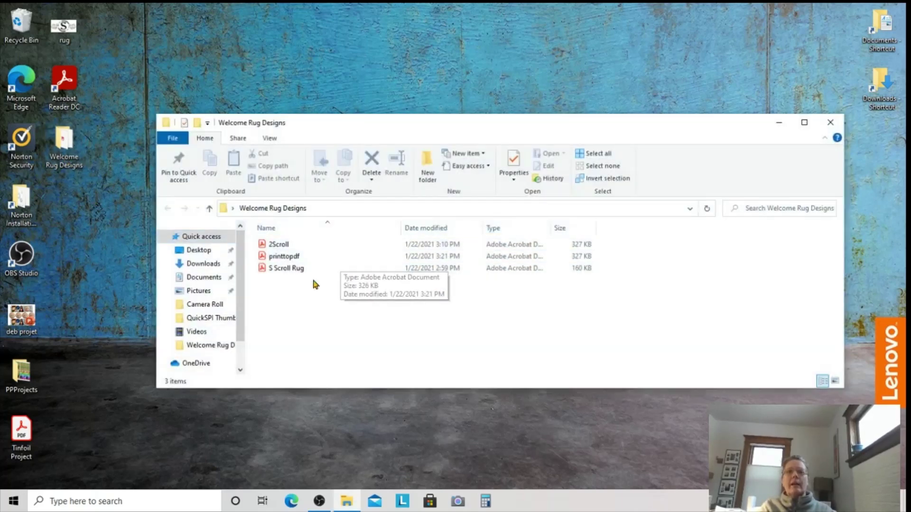
pyautogui.click(283, 270)
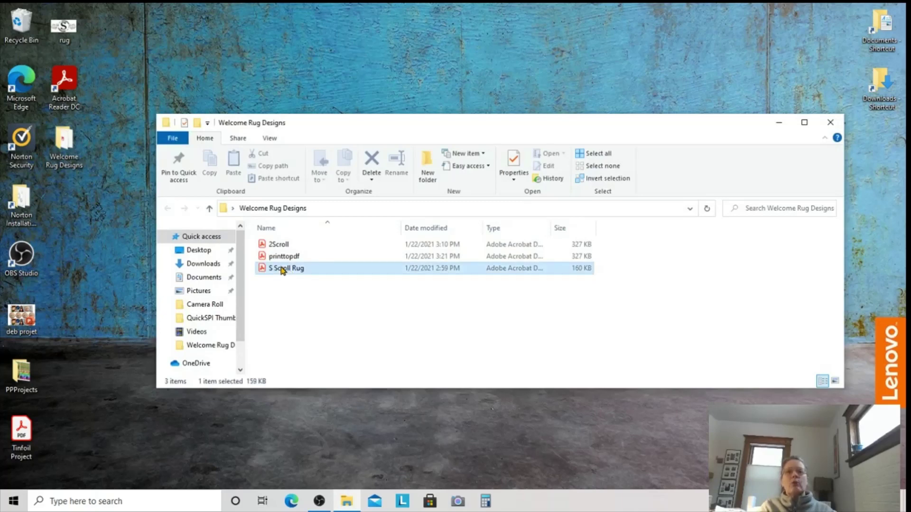
pyautogui.doubleClick(283, 270)
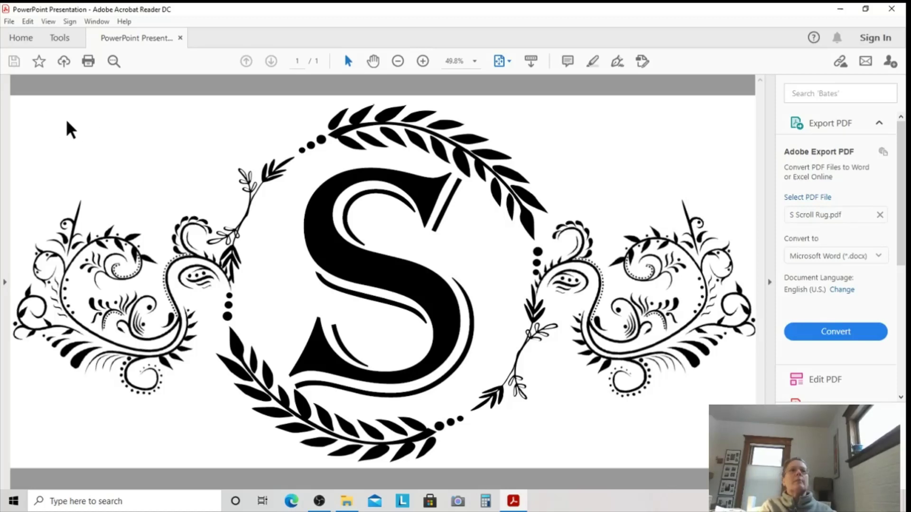
pyautogui.click(9, 23)
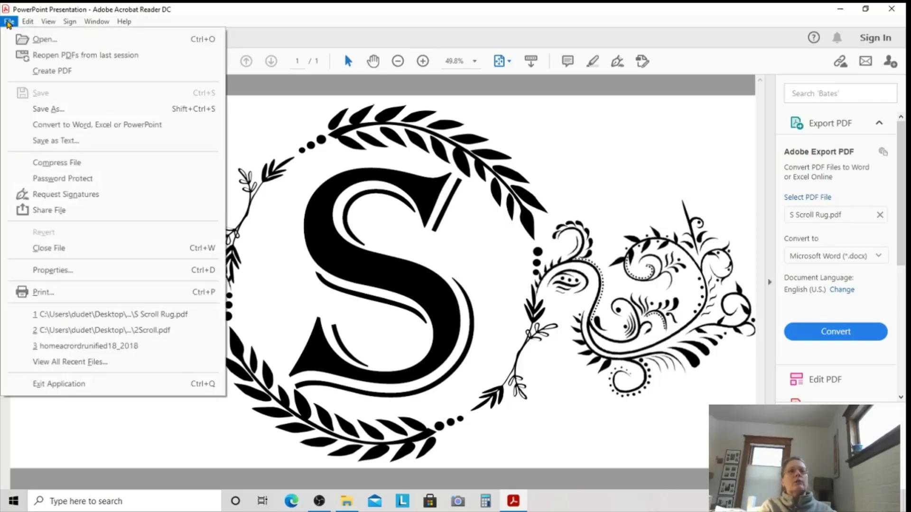
pyautogui.click(53, 271)
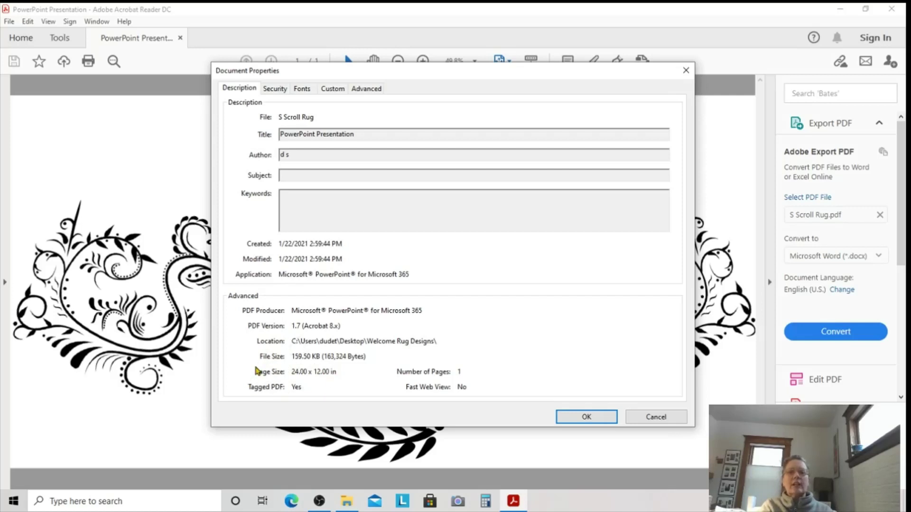
pyautogui.press('Escape')
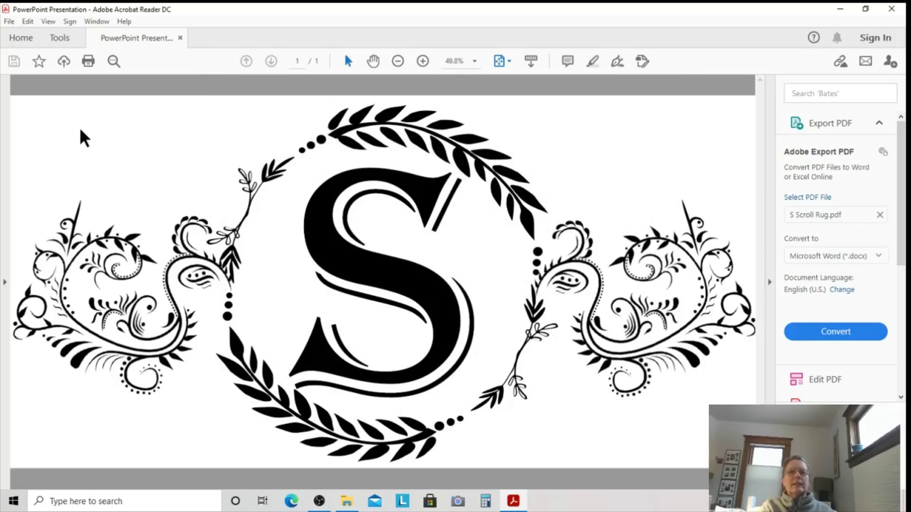
# Open Print from the File menu and choose Poster tiling at 100% across 6 pages.
pyautogui.click(7, 21)
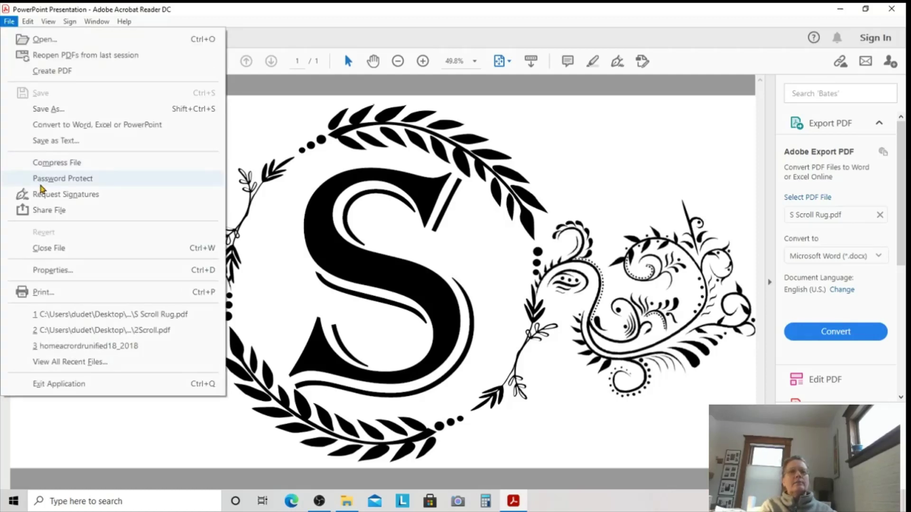
pyautogui.click(49, 288)
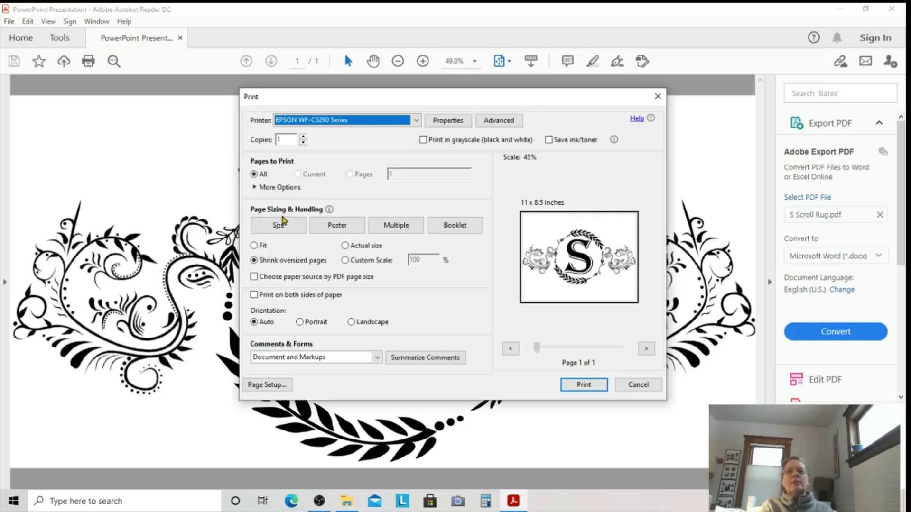
pyautogui.click(335, 230)
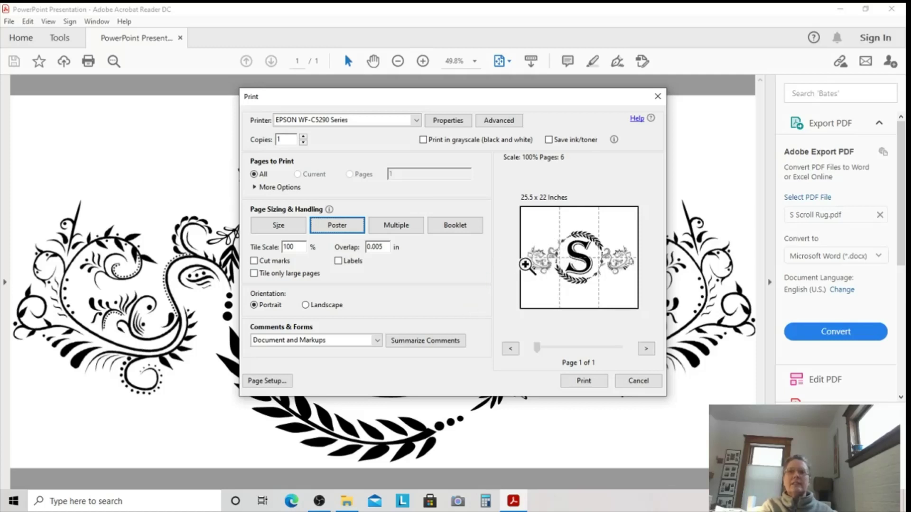
pyautogui.click(527, 269)
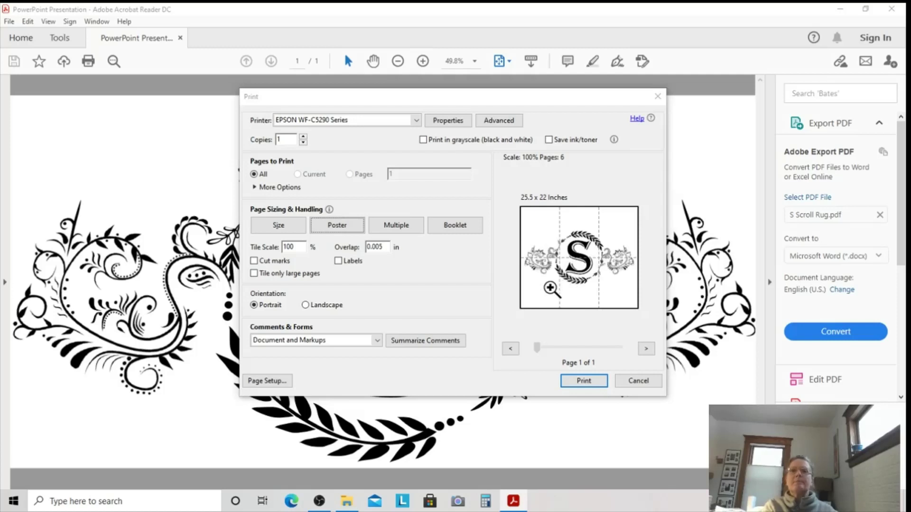
# Toggle the print preview between the whole 6-page poster and single 8.5 x 11 tiles.
pyautogui.click(536, 244)
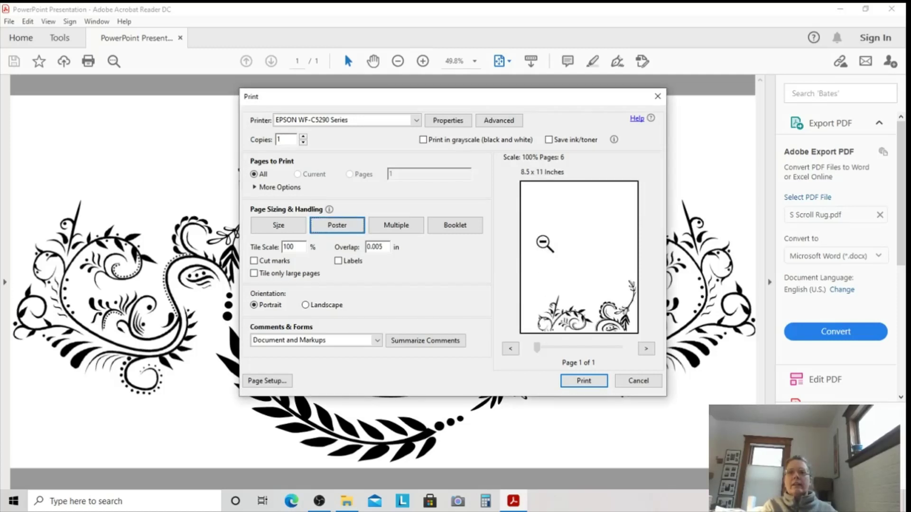
pyautogui.click(574, 300)
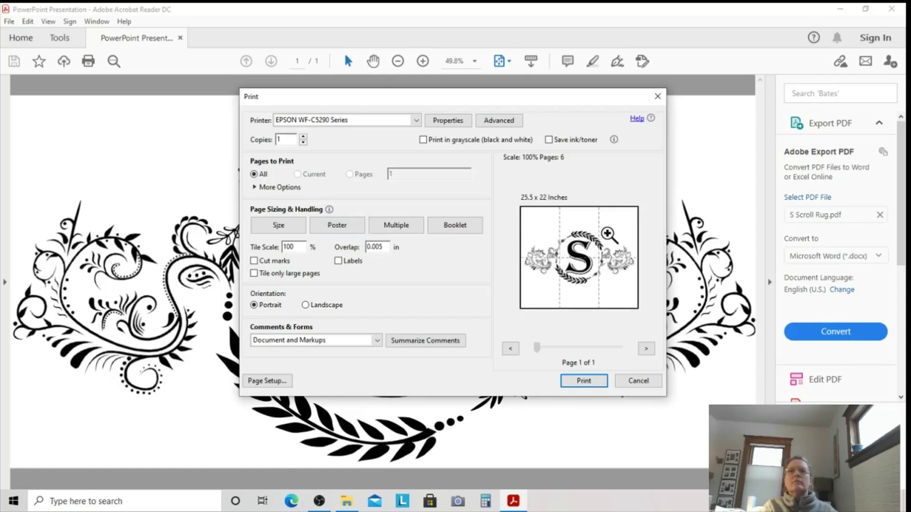
pyautogui.click(582, 243)
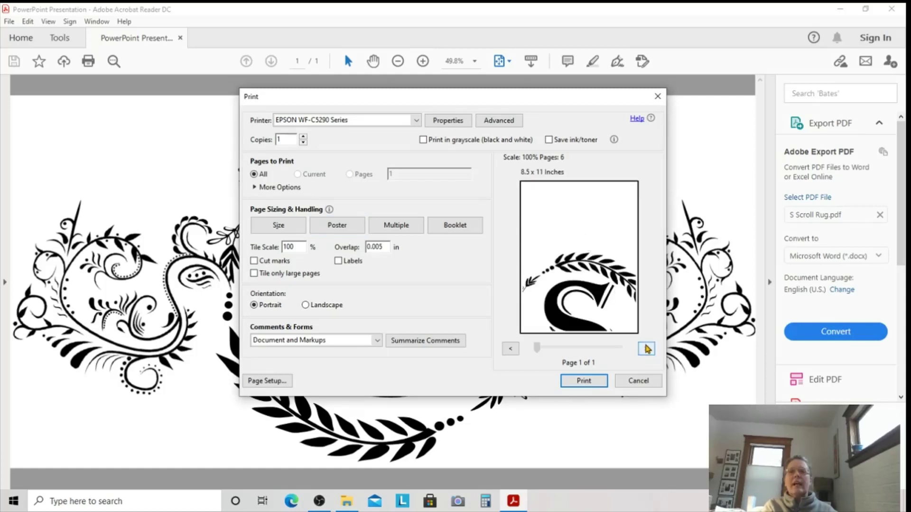
pyautogui.click(510, 348)
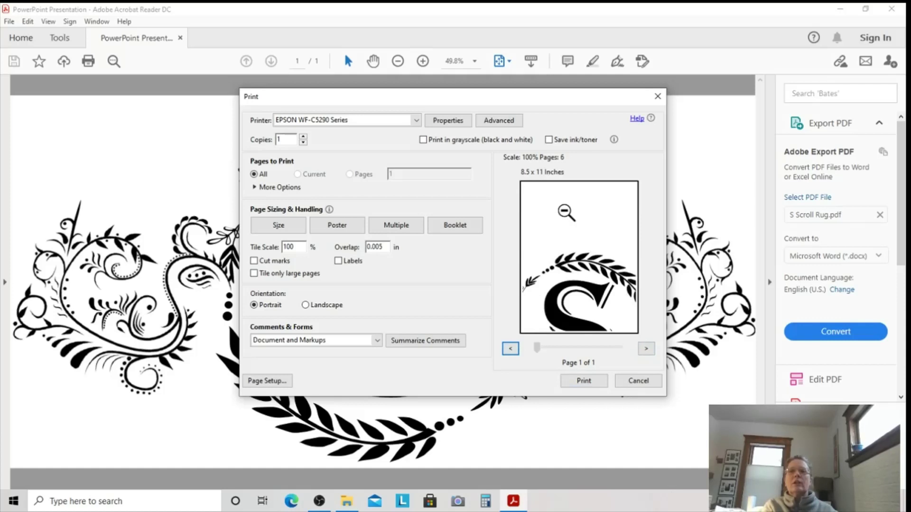
pyautogui.click(571, 278)
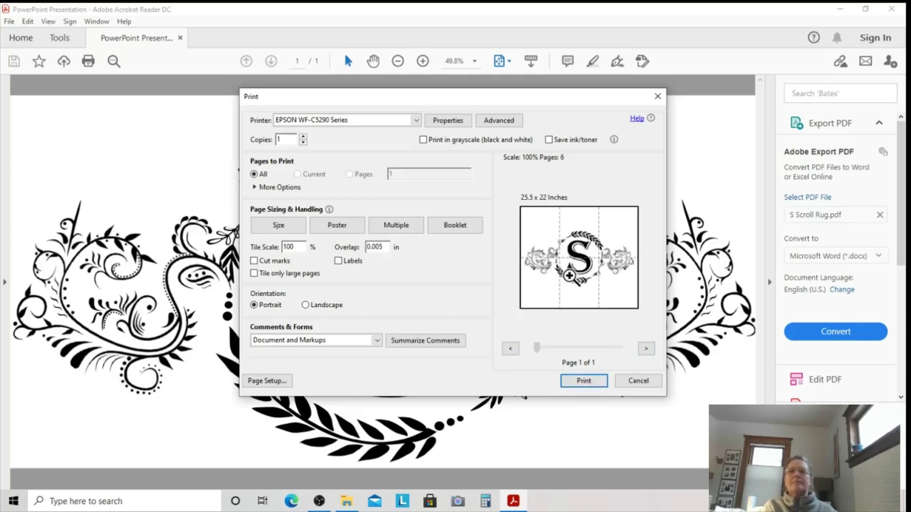
pyautogui.click(623, 235)
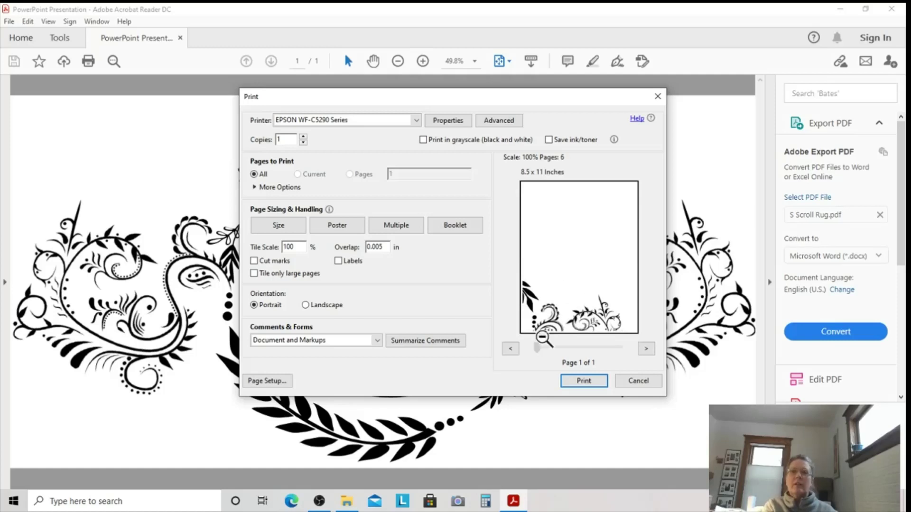
pyautogui.click(585, 268)
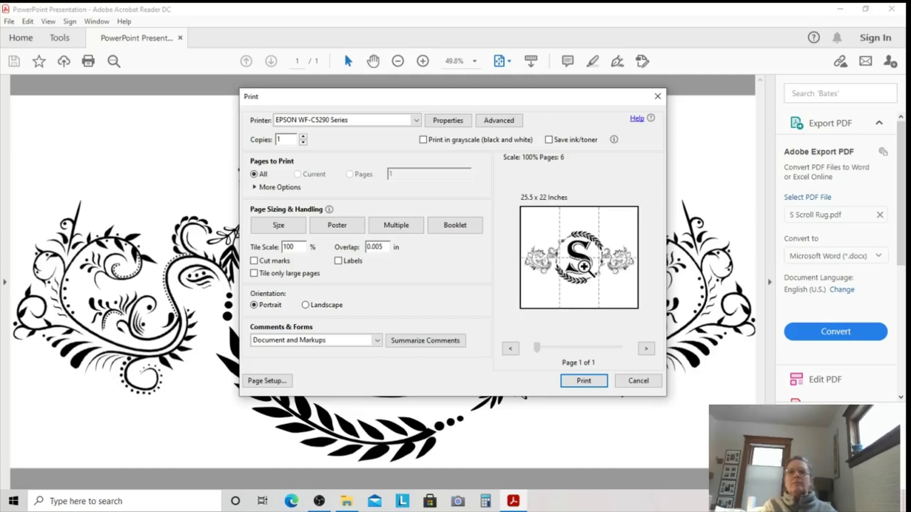
pyautogui.click(537, 282)
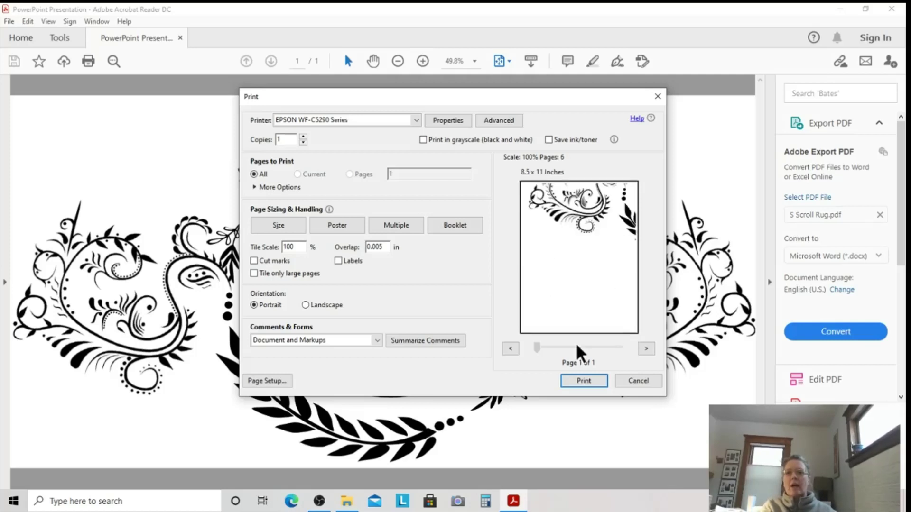
# Compare landscape and portrait poster orientation, inspecting a landscape tile, and keep Portrait.
pyautogui.click(305, 305)
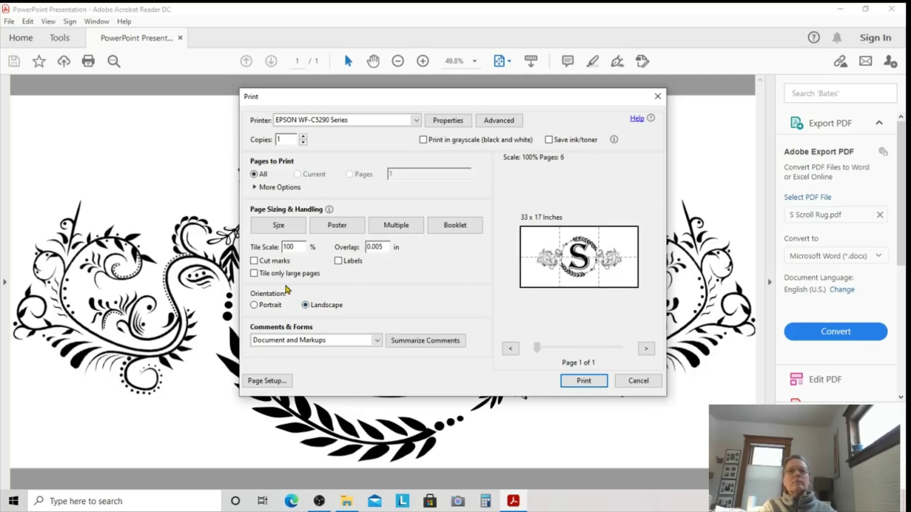
pyautogui.click(255, 305)
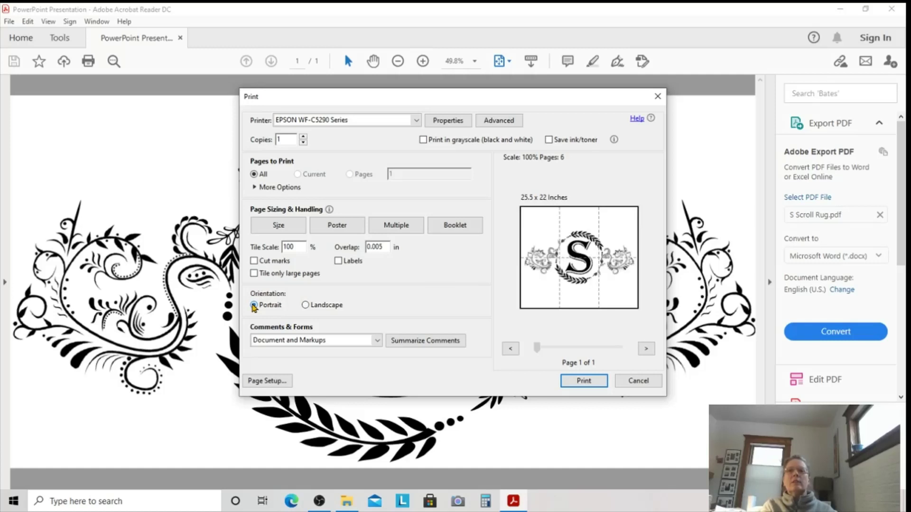
pyautogui.click(305, 305)
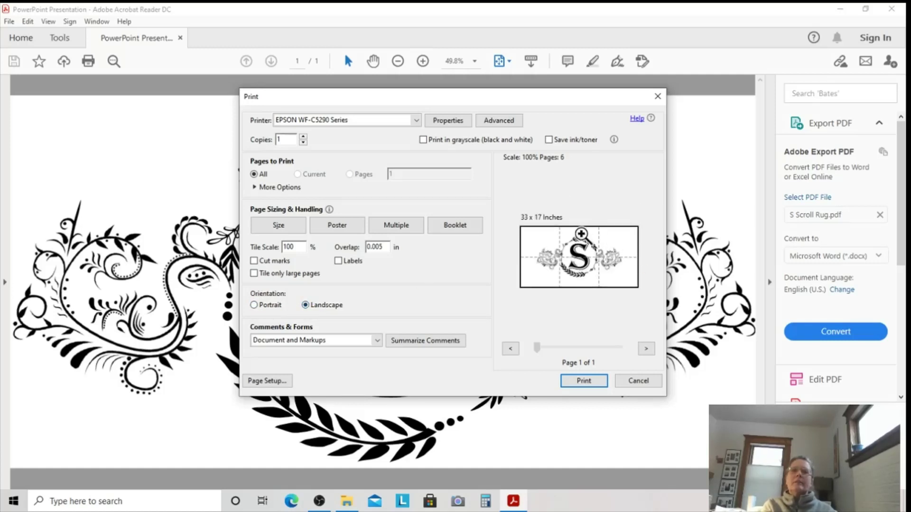
pyautogui.click(587, 253)
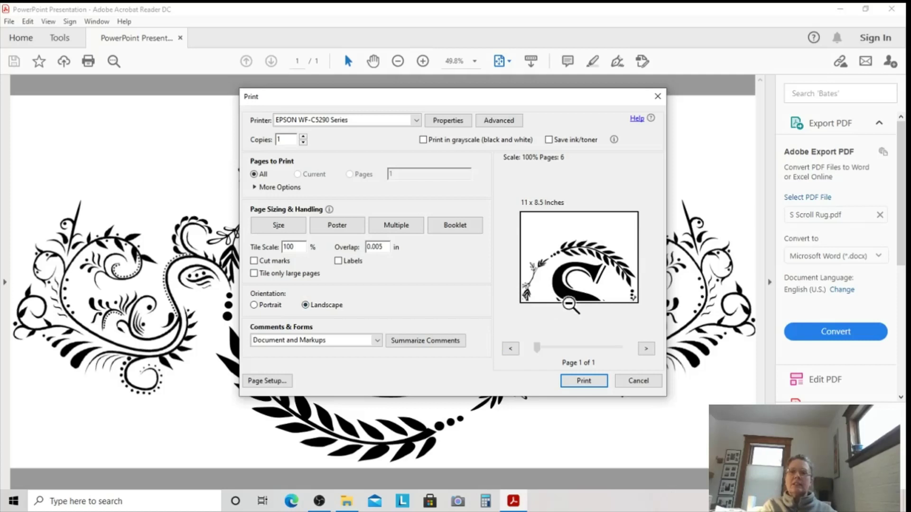
pyautogui.click(254, 306)
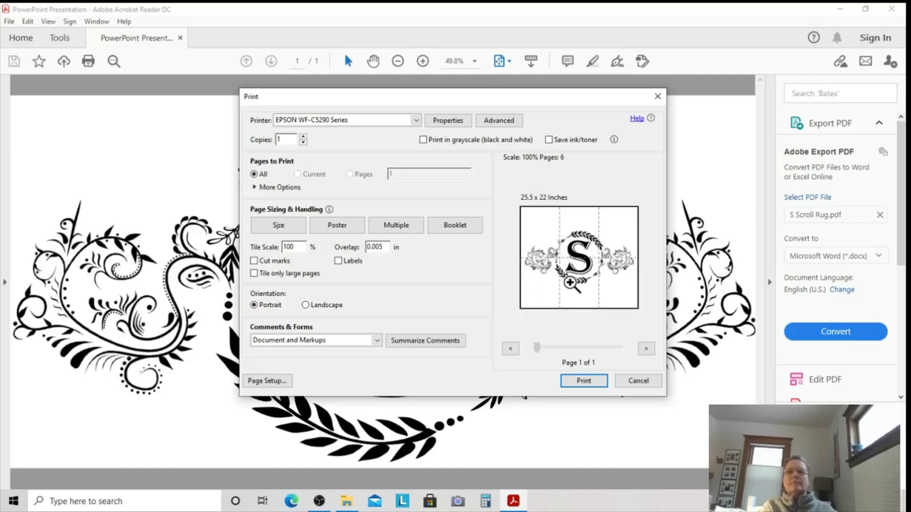
pyautogui.click(305, 305)
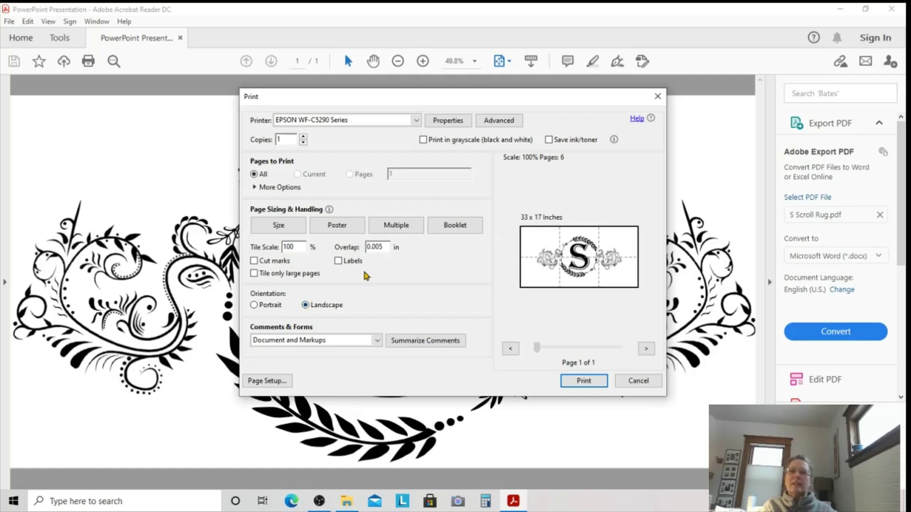
pyautogui.click(254, 306)
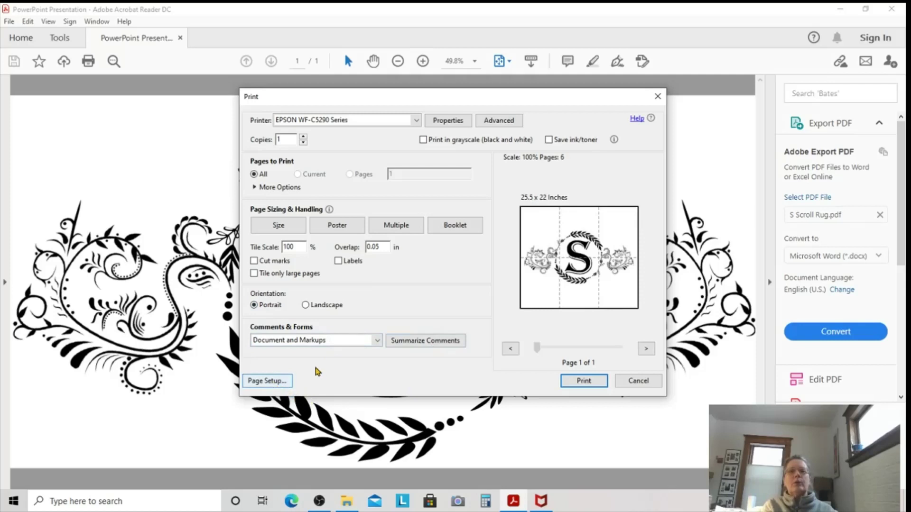
# Change the Page Setup paper size to Legal (8.5 x 14 in).
pyautogui.click(266, 382)
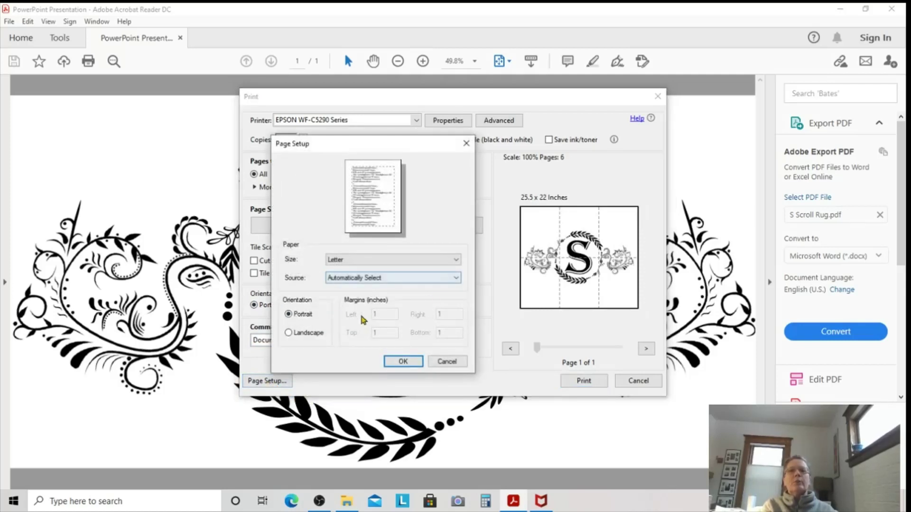
pyautogui.click(456, 259)
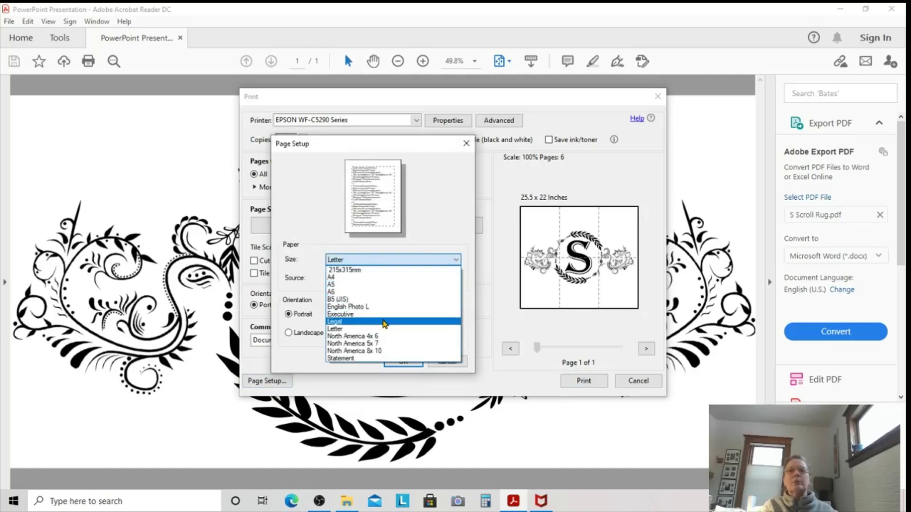
pyautogui.click(357, 322)
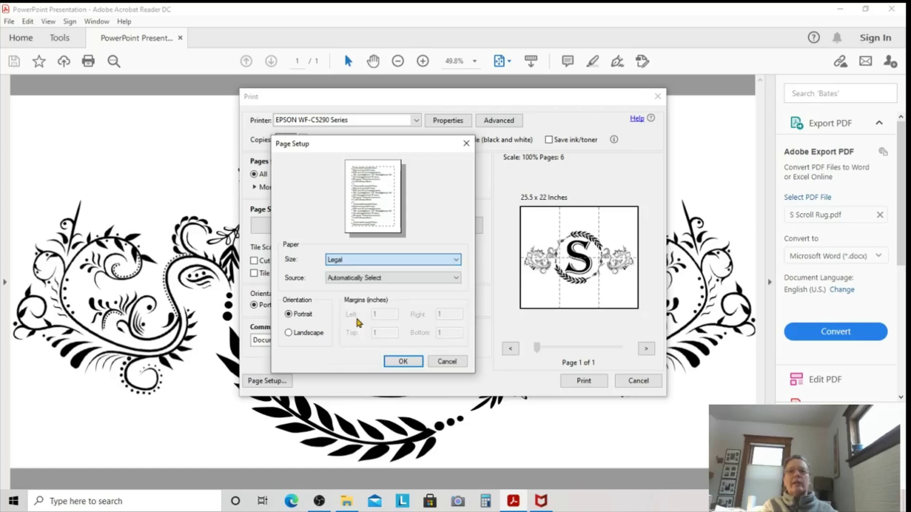
pyautogui.click(401, 362)
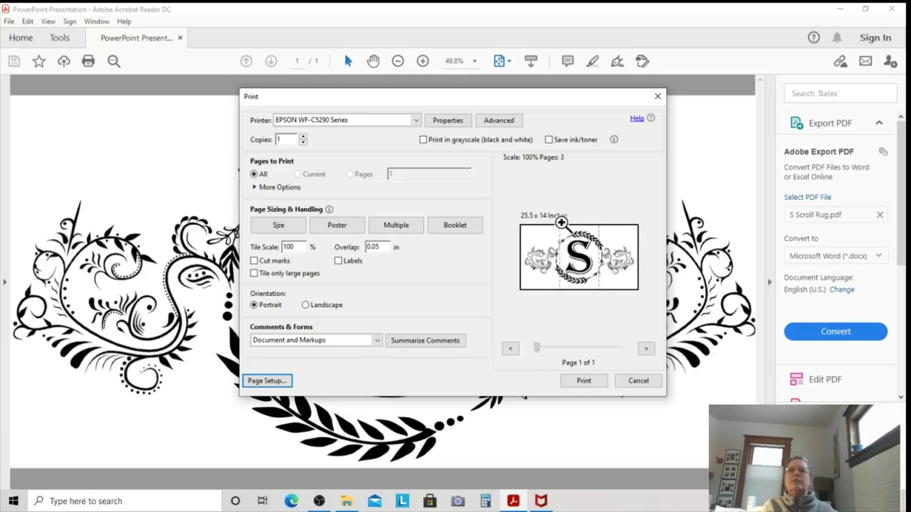
# Zoom the preview into the legal tiles, including the S and right flourish tiles.
pyautogui.click(546, 248)
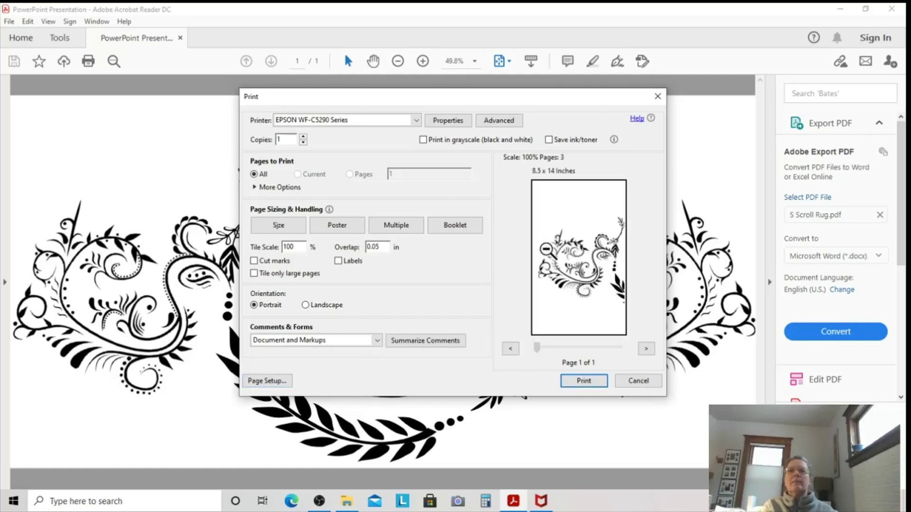
pyautogui.click(546, 248)
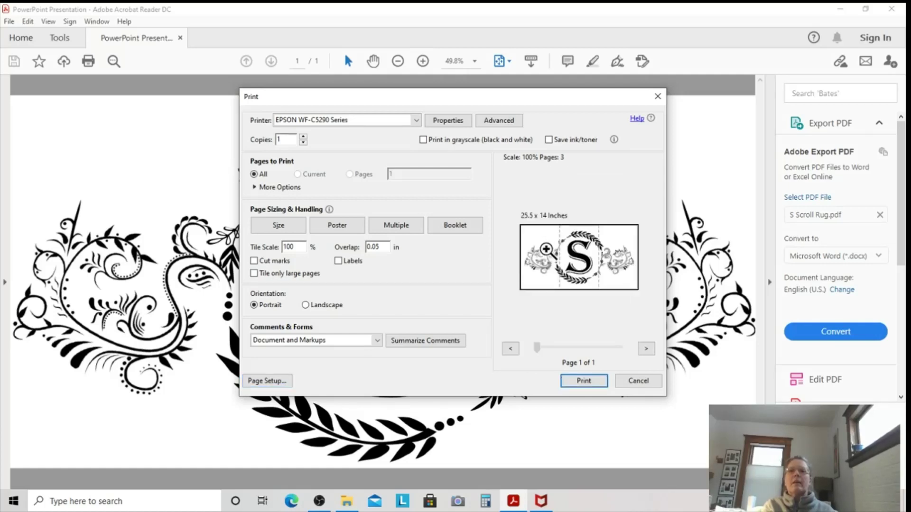
pyautogui.click(578, 261)
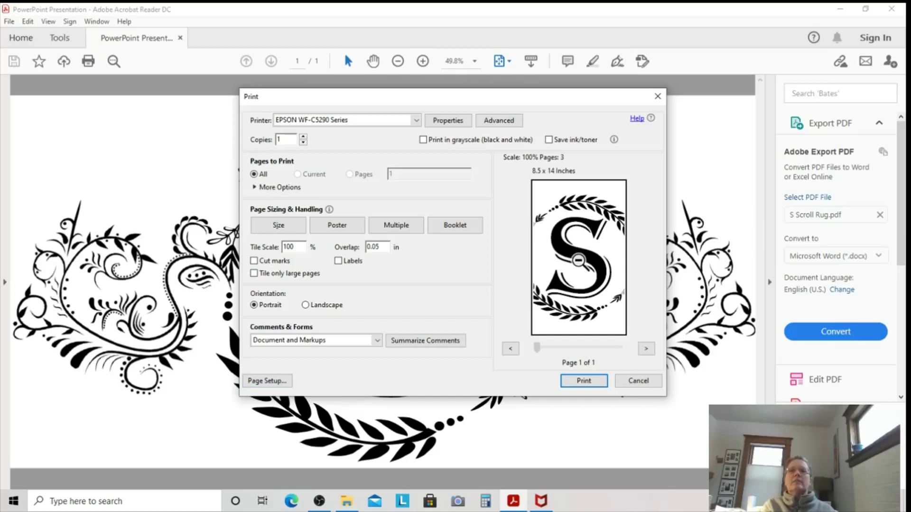
pyautogui.click(578, 261)
pyautogui.click(620, 265)
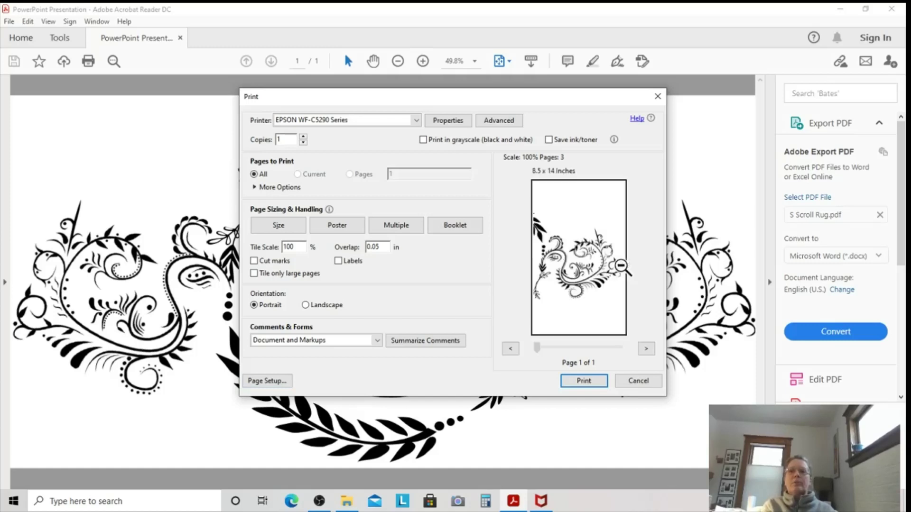